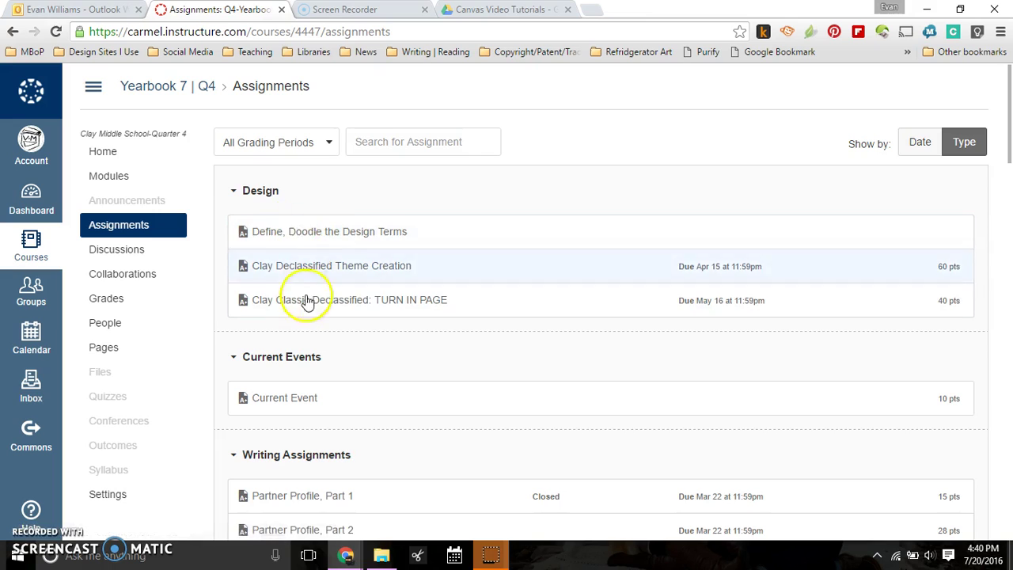
- Look through the assignment groups in the Yearbook 7 Q4 course, from Design to Caption Writing
scroll(303, 291, down, 1)
scroll(303, 295, down, 1)
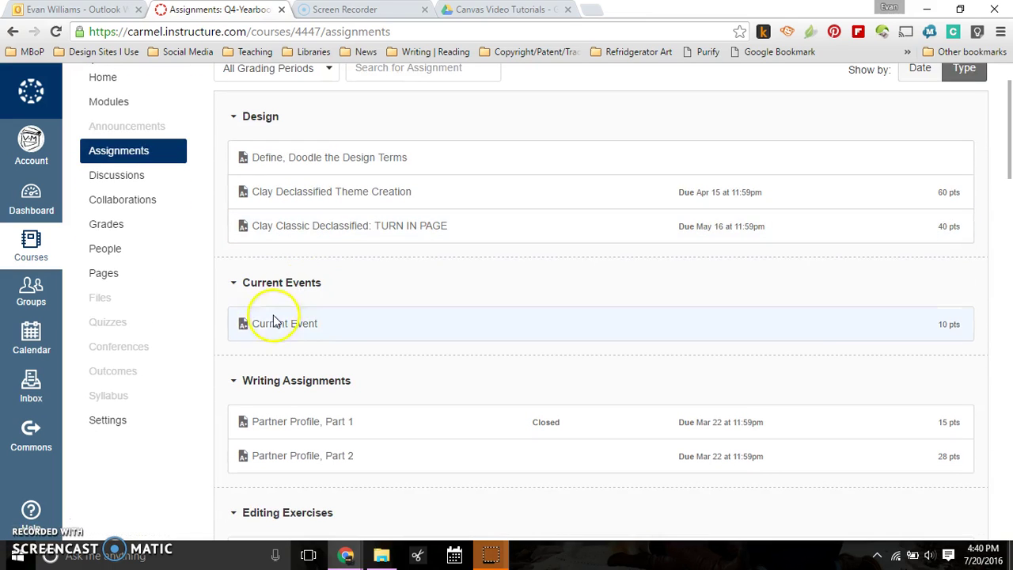
scroll(347, 328, down, 2)
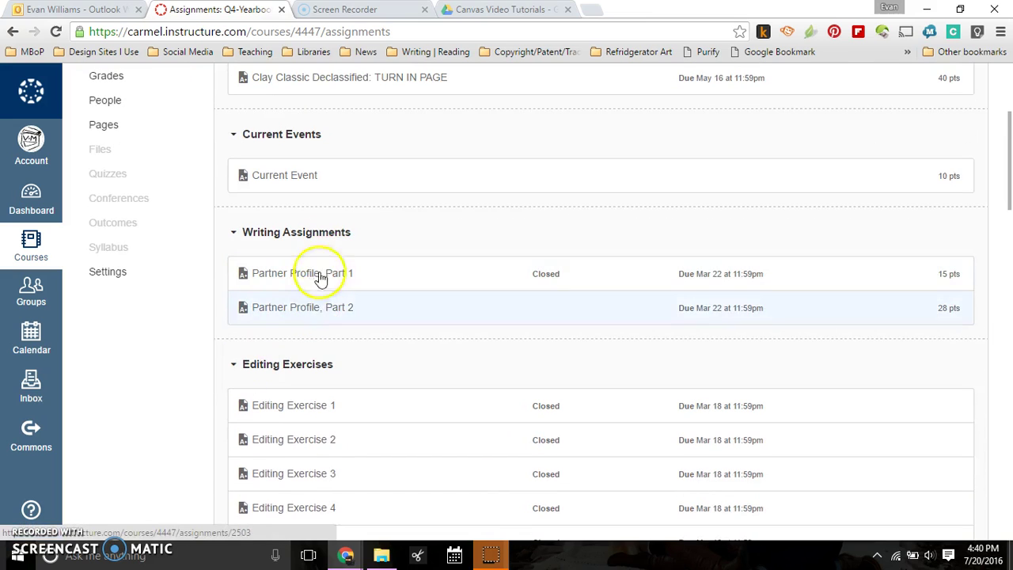
scroll(324, 273, down, 9)
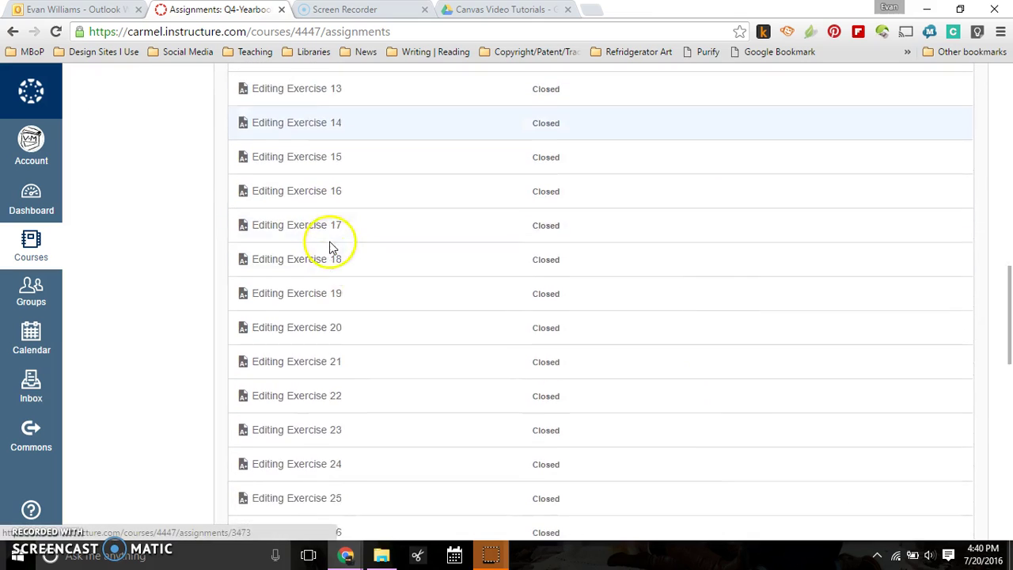
scroll(329, 248, down, 7)
scroll(324, 259, up, 7)
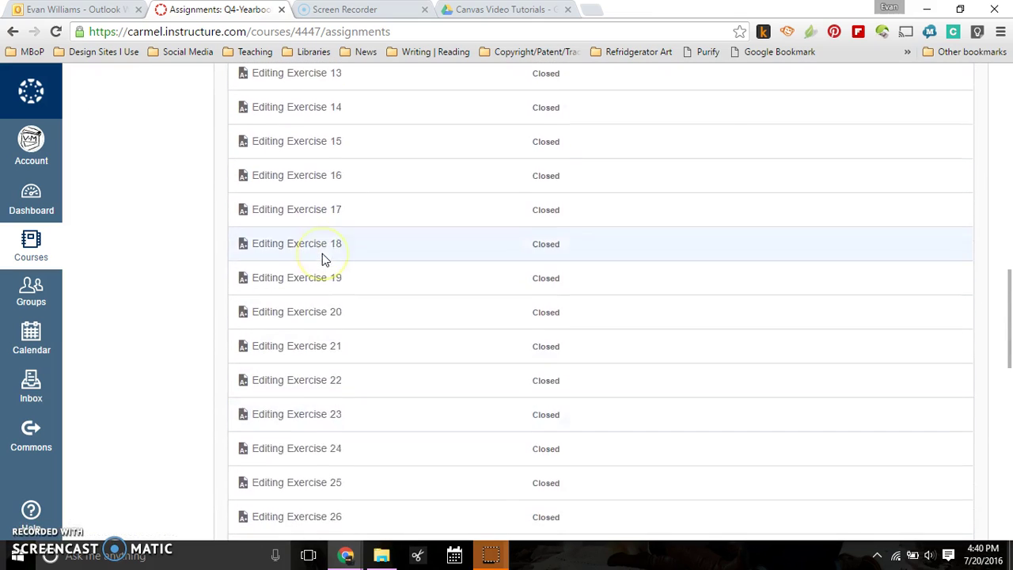
scroll(322, 253, up, 8)
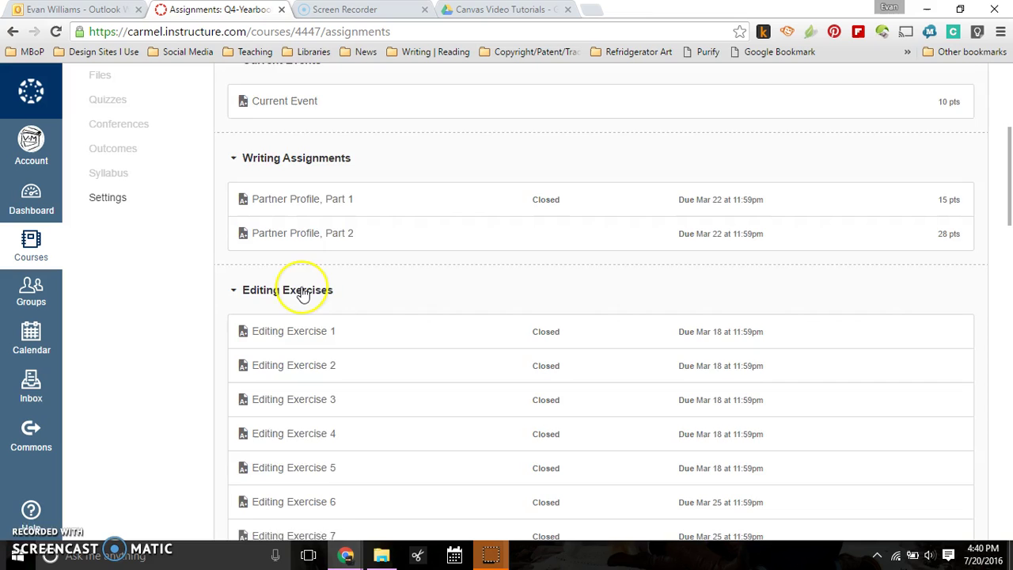
scroll(303, 293, down, 12)
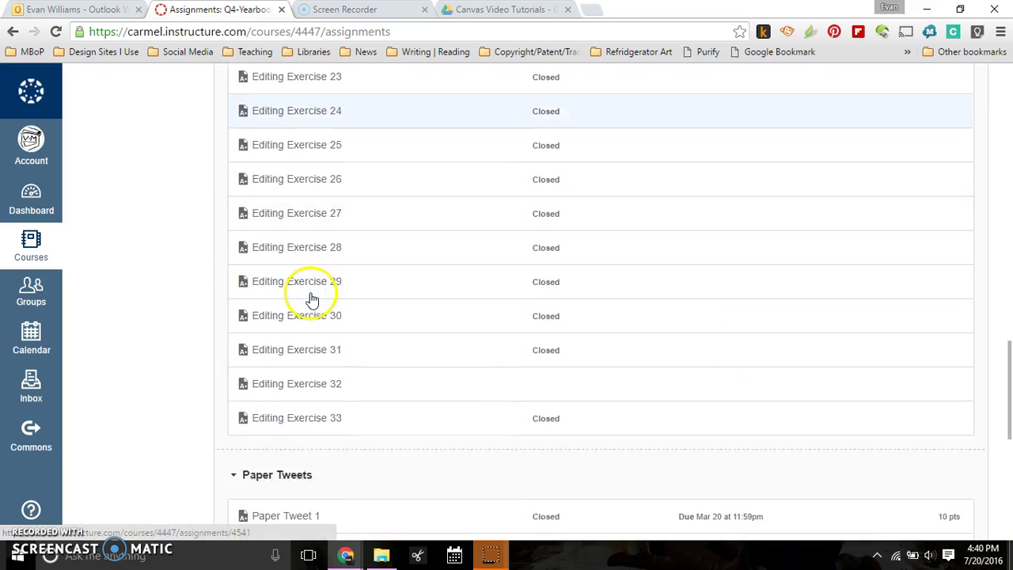
scroll(313, 299, down, 3)
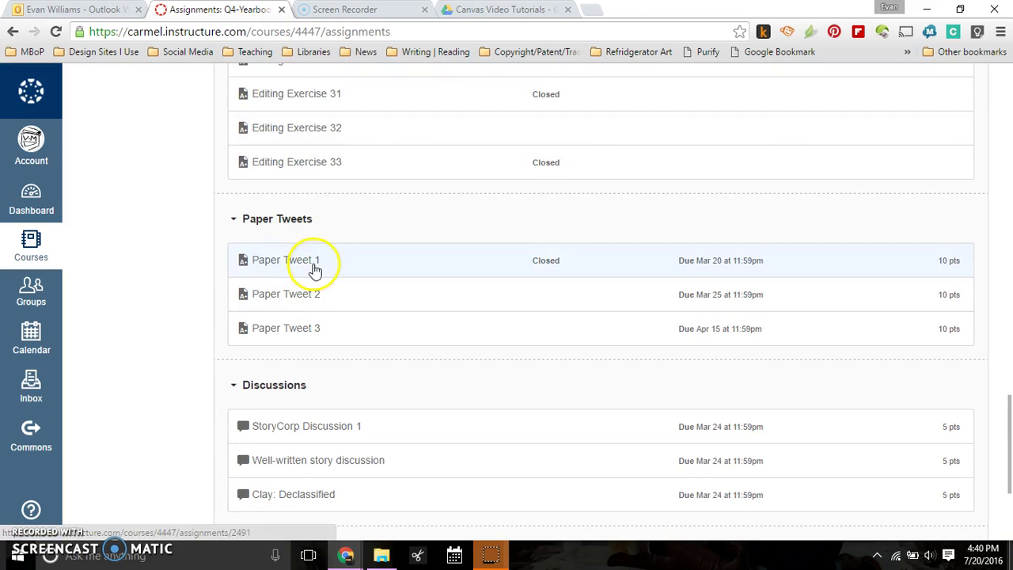
scroll(340, 308, down, 2)
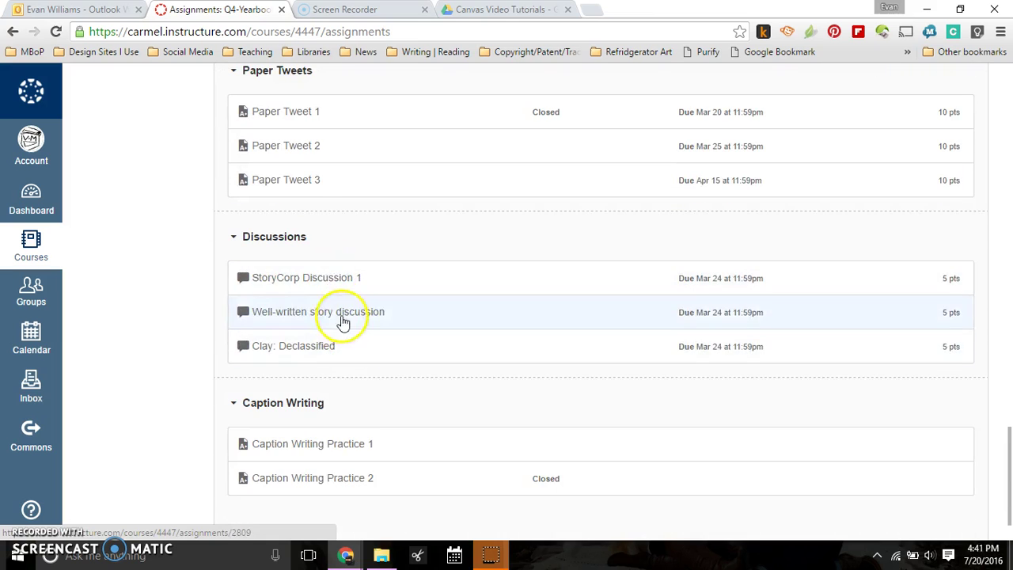
scroll(340, 328, down, 1)
scroll(376, 345, up, 18)
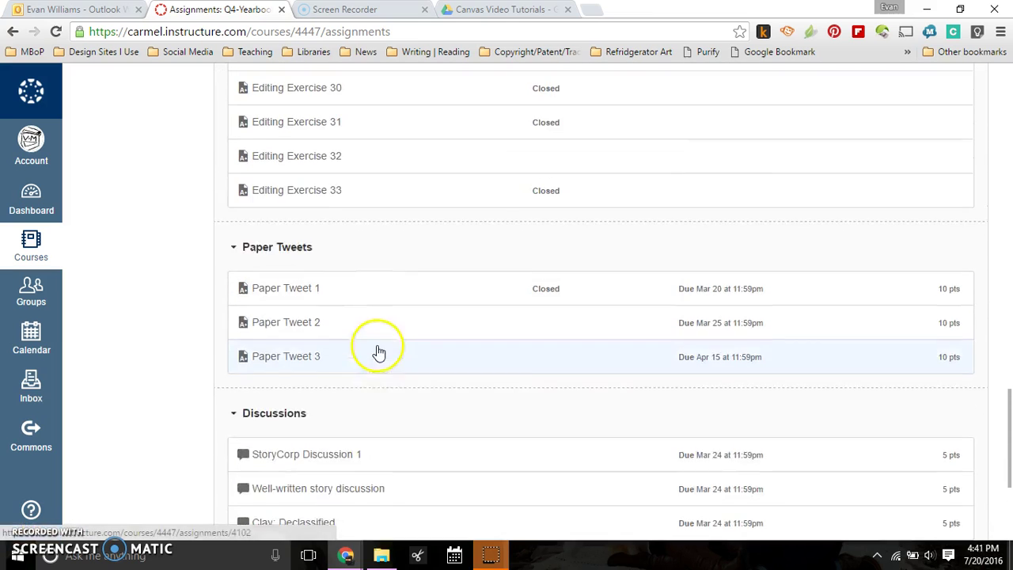
scroll(379, 348, up, 4)
scroll(377, 352, down, 14)
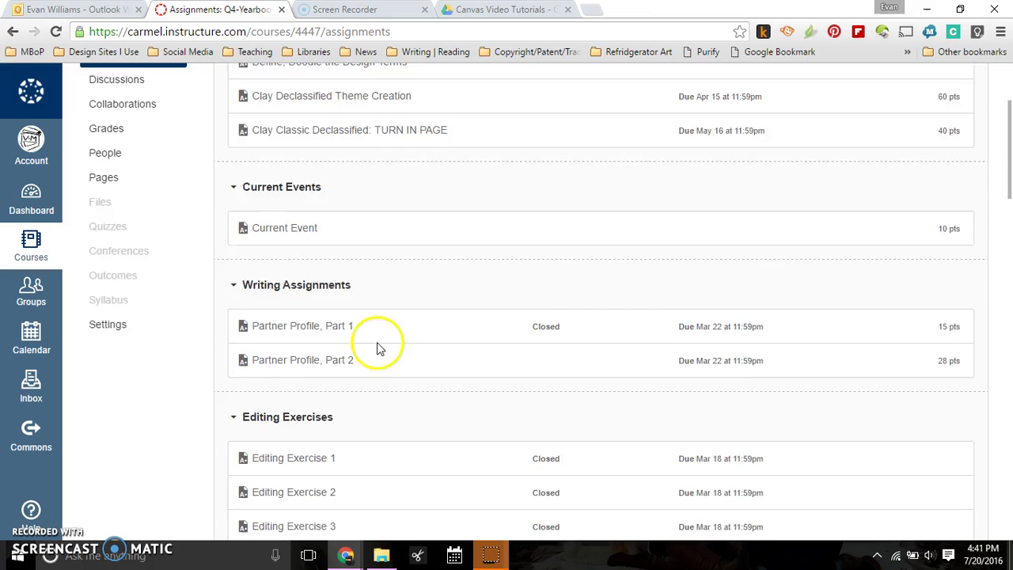
- Open the Paper Tweet 3 assignment and examine its description, submission details and grading rubric
scroll(378, 357, down, 6)
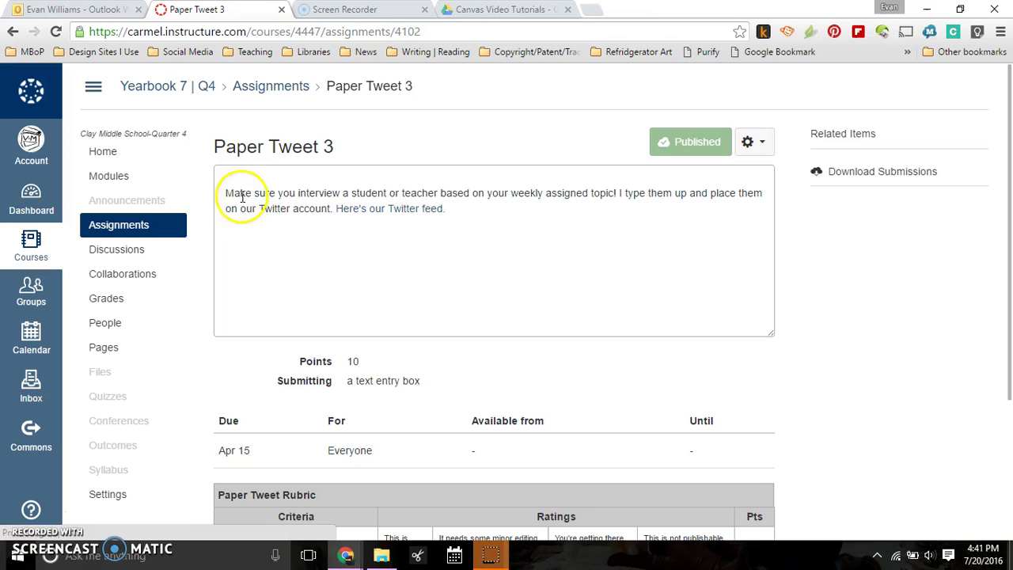
scroll(472, 287, down, 3)
scroll(472, 287, up, 3)
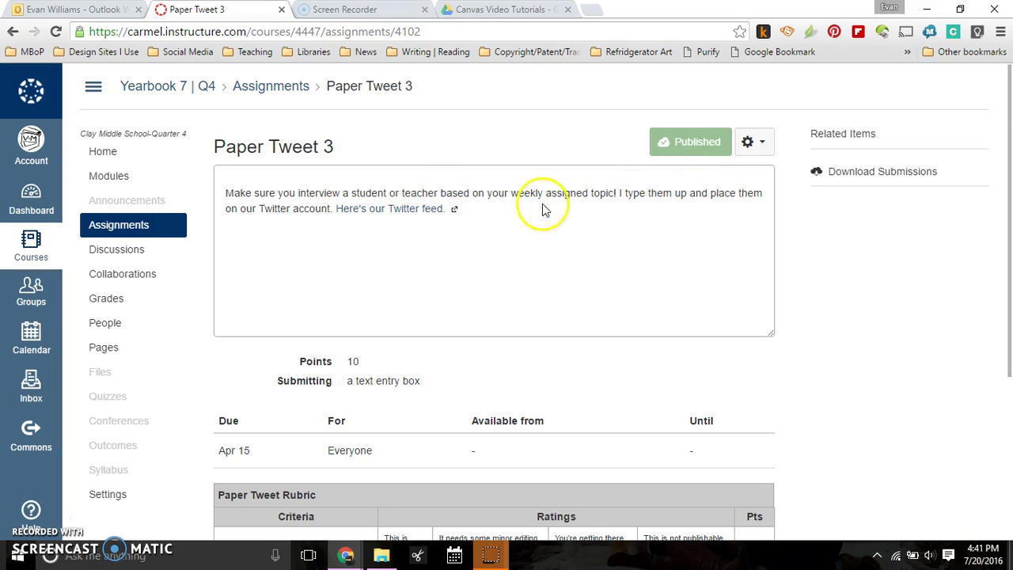
scroll(540, 214, down, 1)
scroll(537, 210, down, 2)
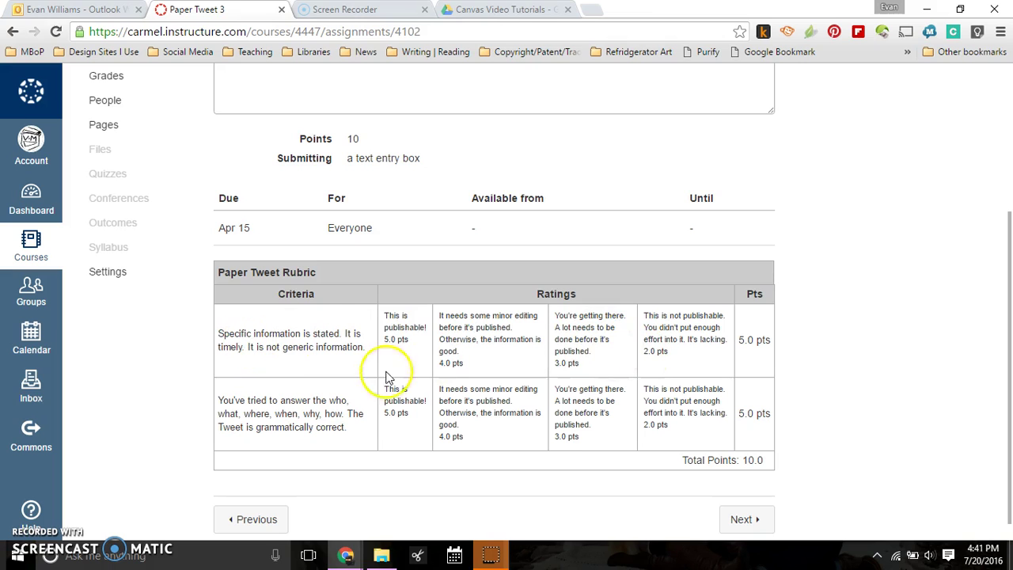
scroll(826, 441, down, 1)
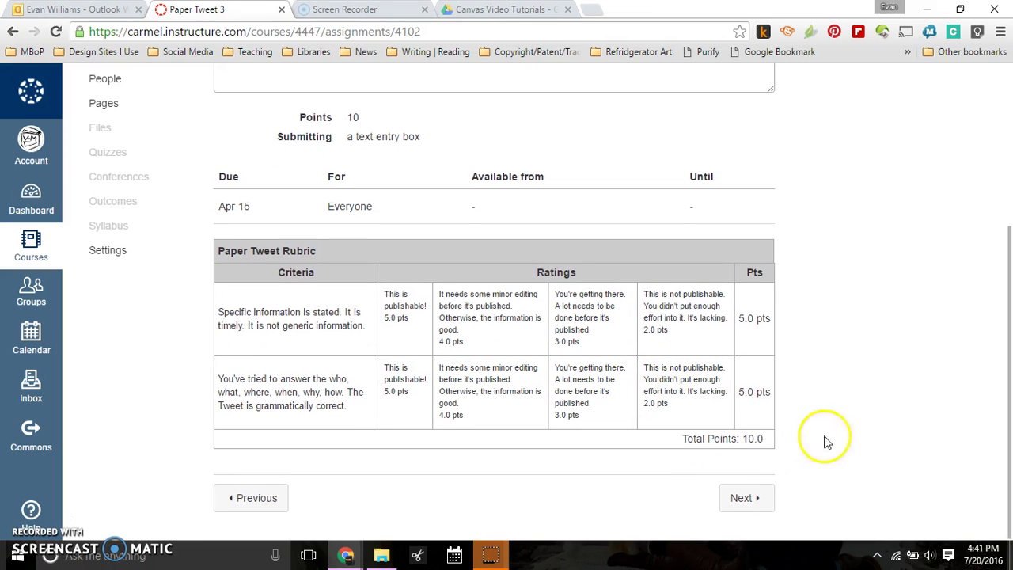
scroll(746, 443, up, 3)
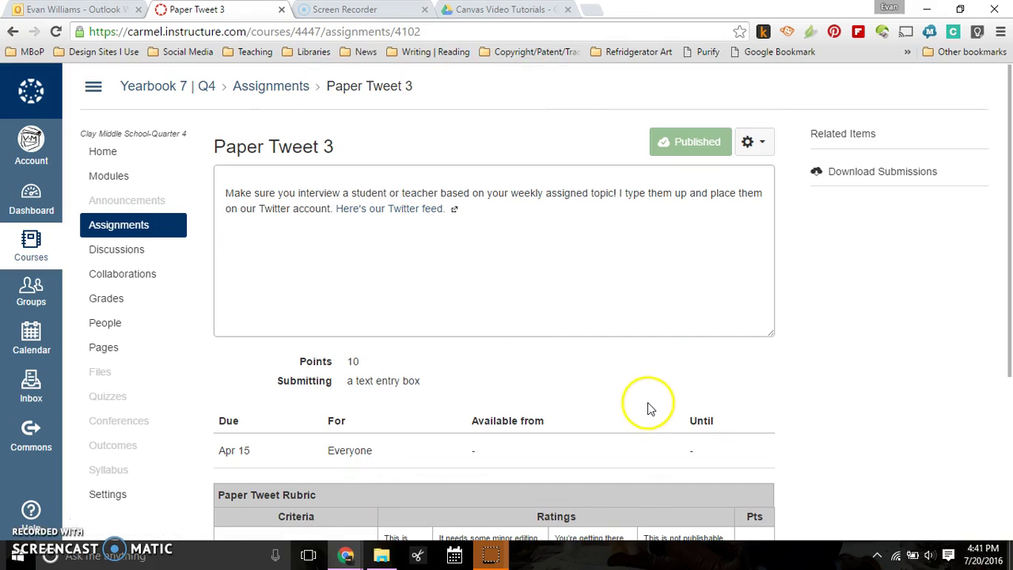
- Switch to the Journalism 7 course and open its assignments page
click(31, 241)
click(113, 153)
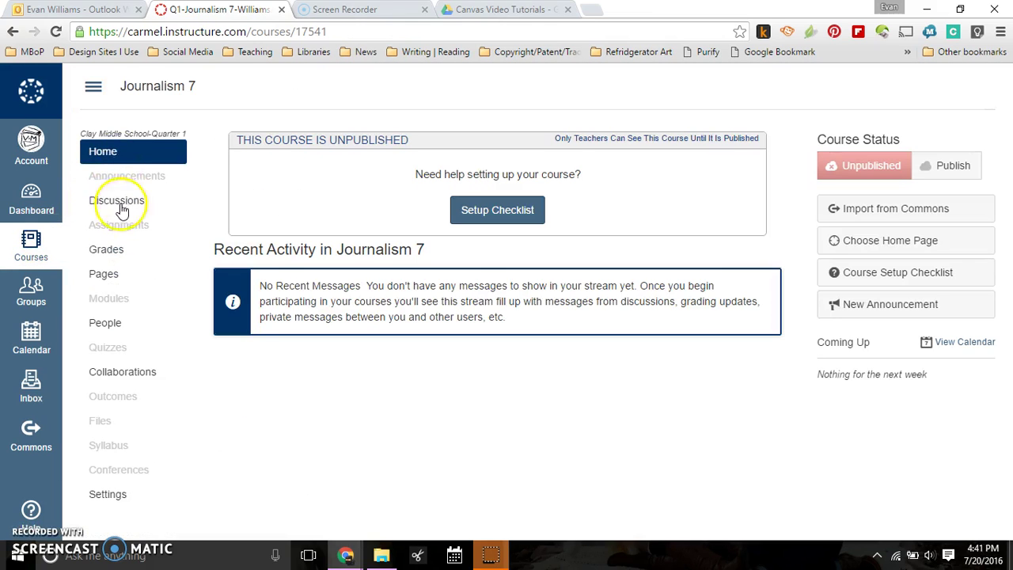
click(111, 232)
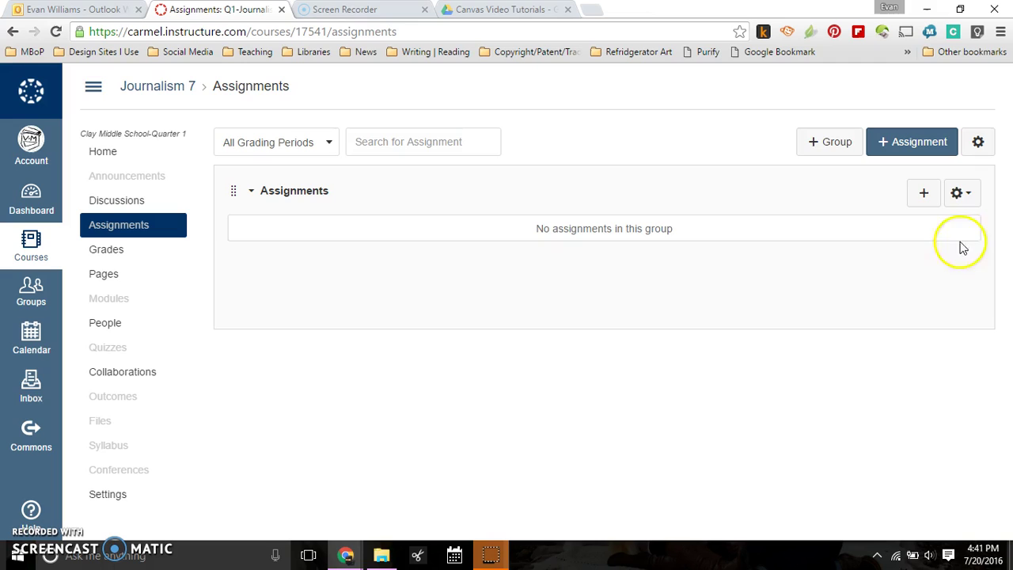
click(311, 141)
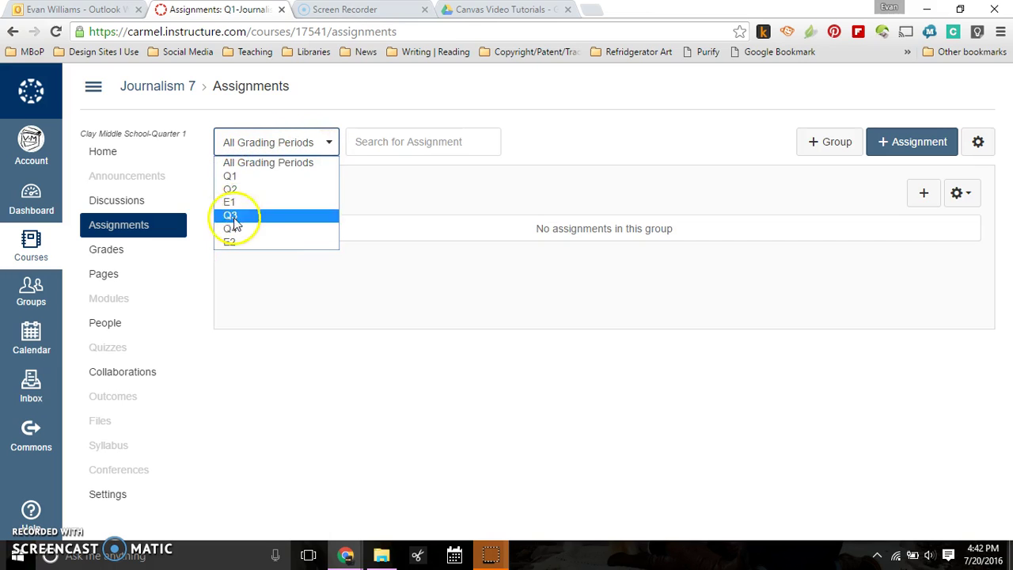
click(400, 119)
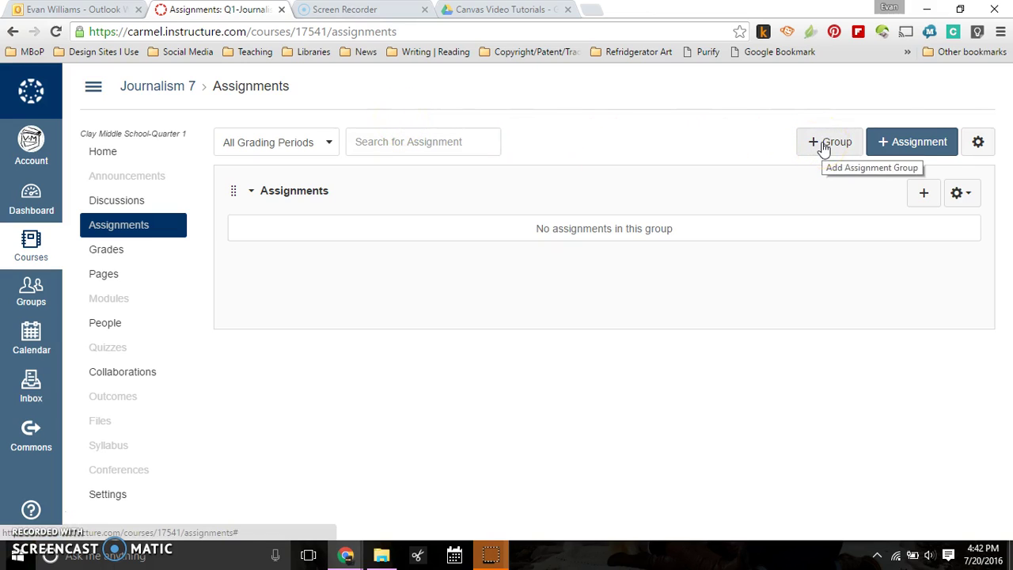
click(904, 150)
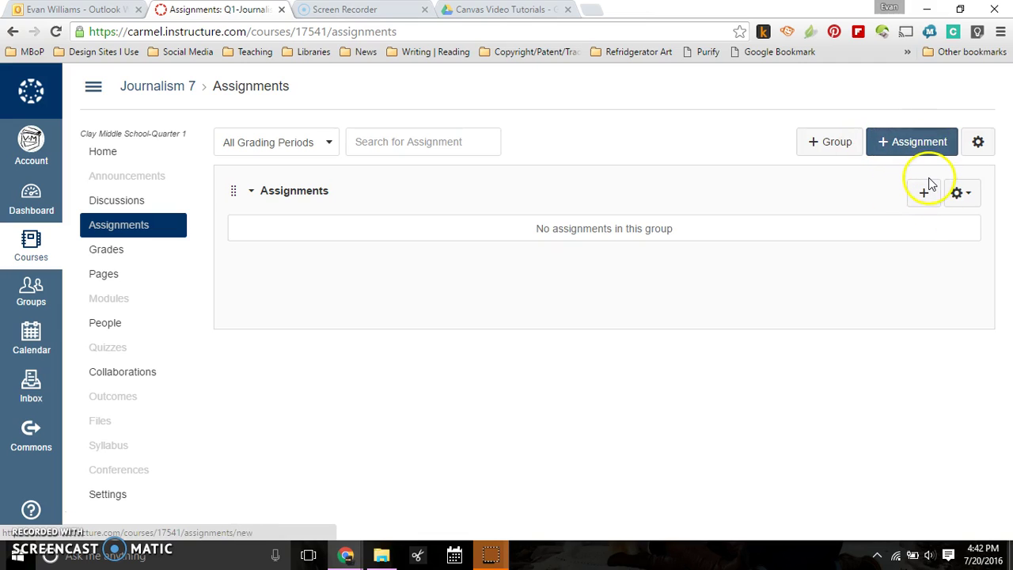
- Add an assignment group named Paper Tweets to the Journalism 7 course
click(818, 142)
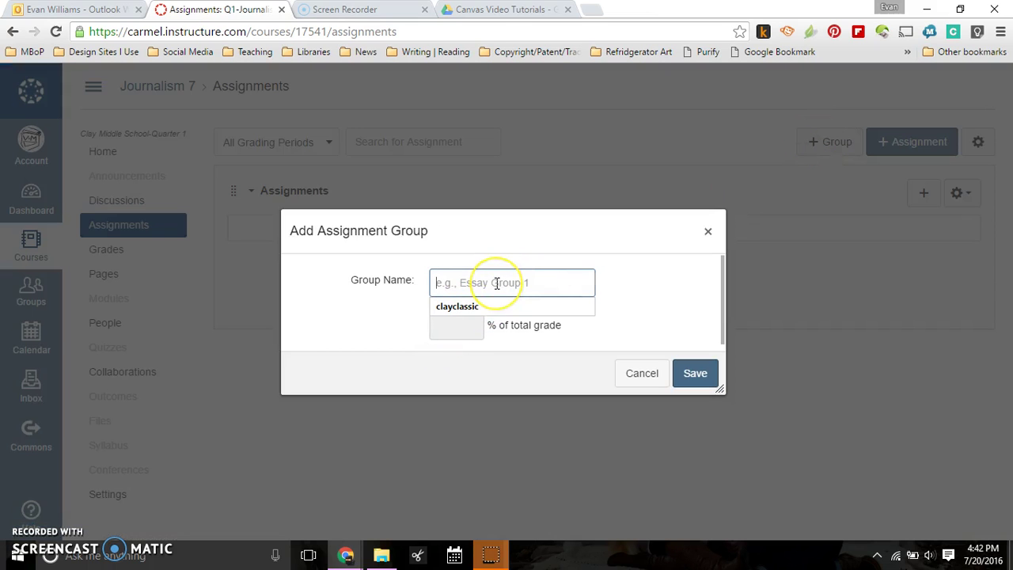
text(Paper)
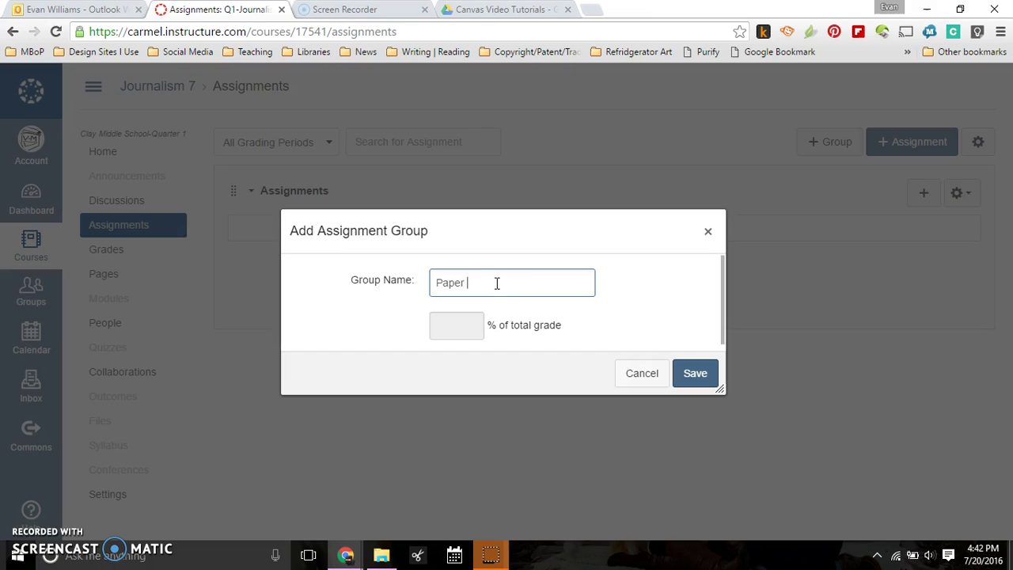
text( Tweets)
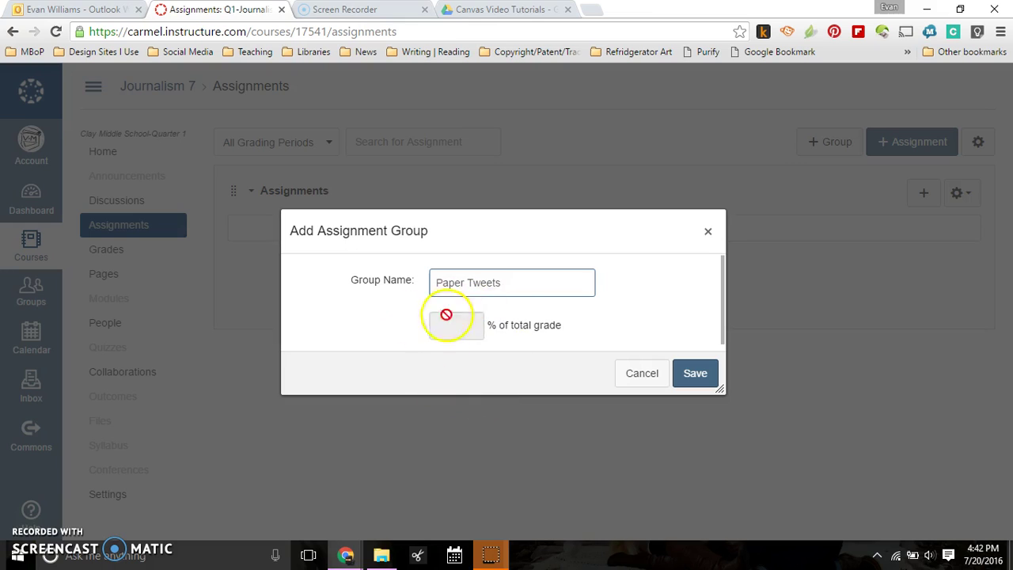
click(707, 380)
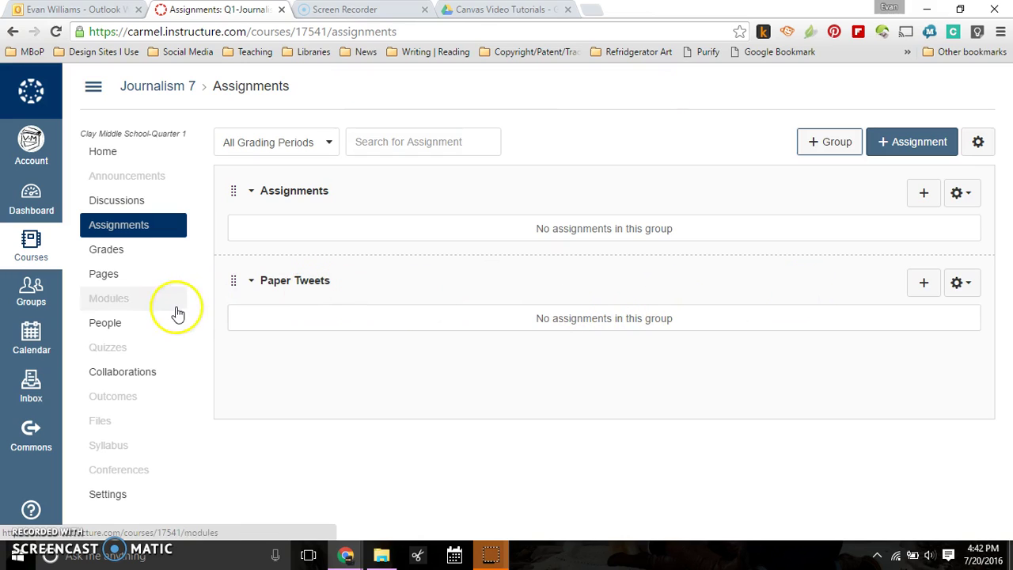
- Create a calendar assignment on August 19, 2016 and title it Paper Tweet 1
click(25, 338)
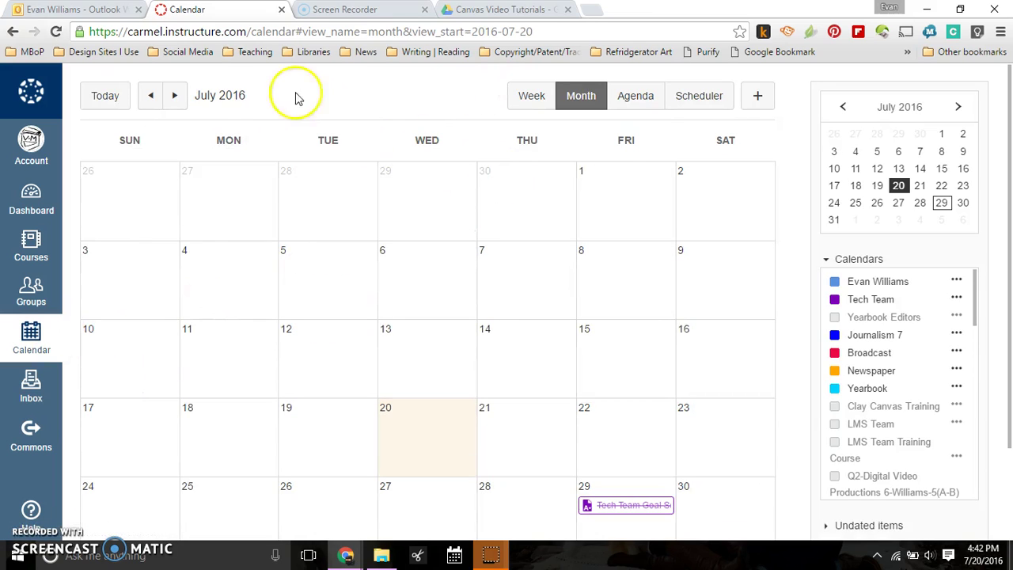
click(174, 96)
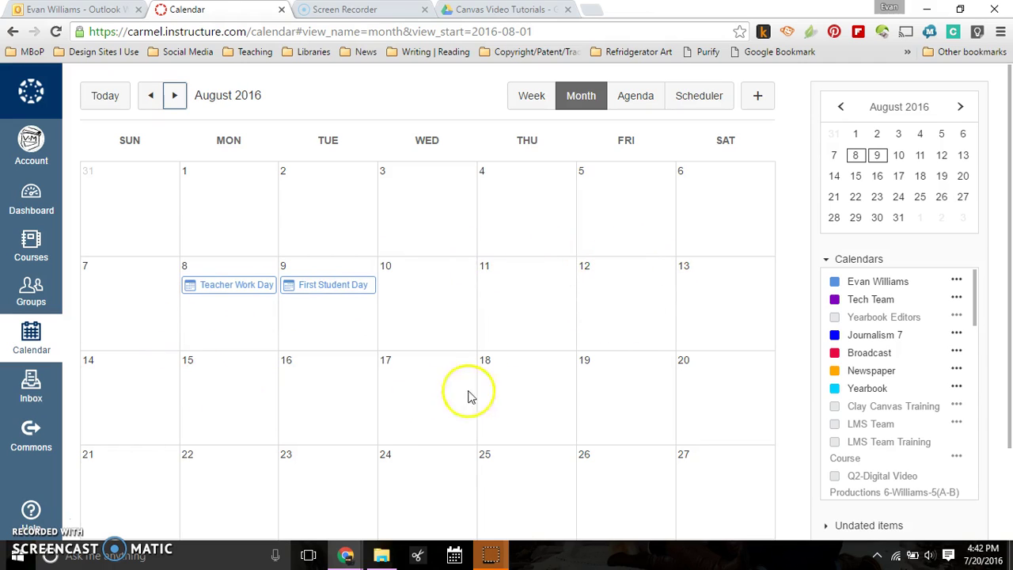
click(625, 393)
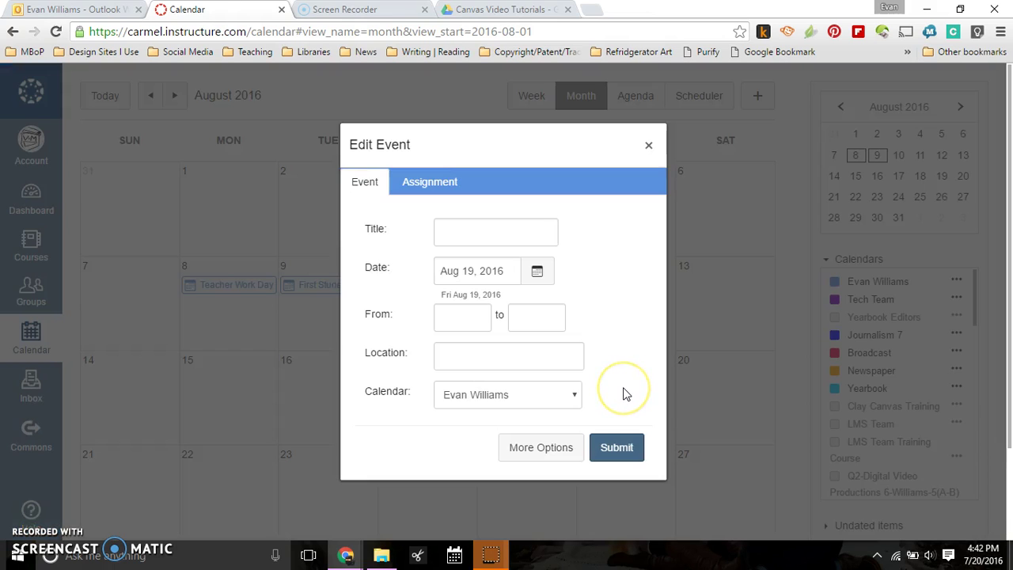
click(450, 182)
click(460, 231)
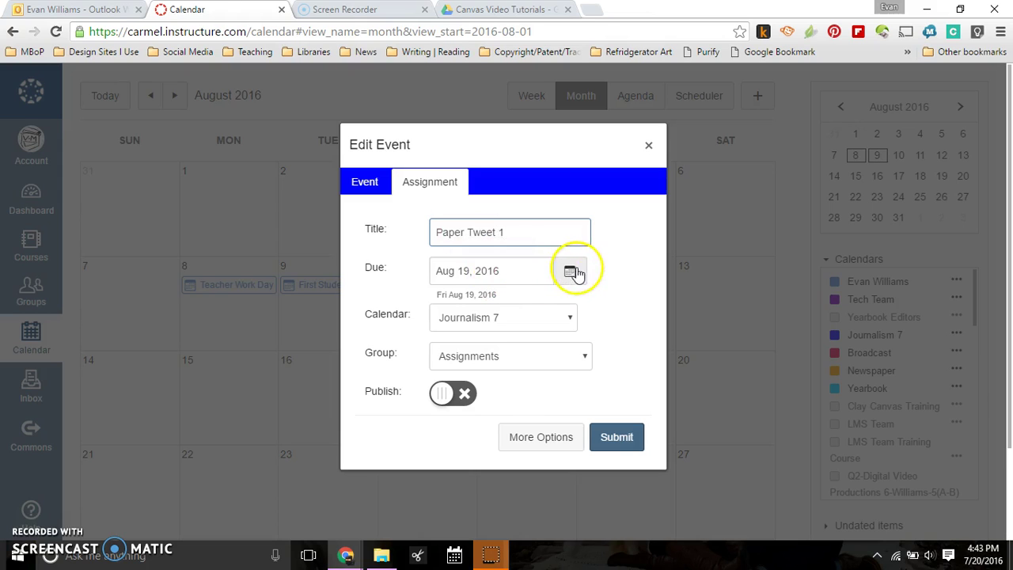
- Place the Paper Tweet 1 assignment in the Journalism 7 calendar and the Paper Tweets group
click(482, 320)
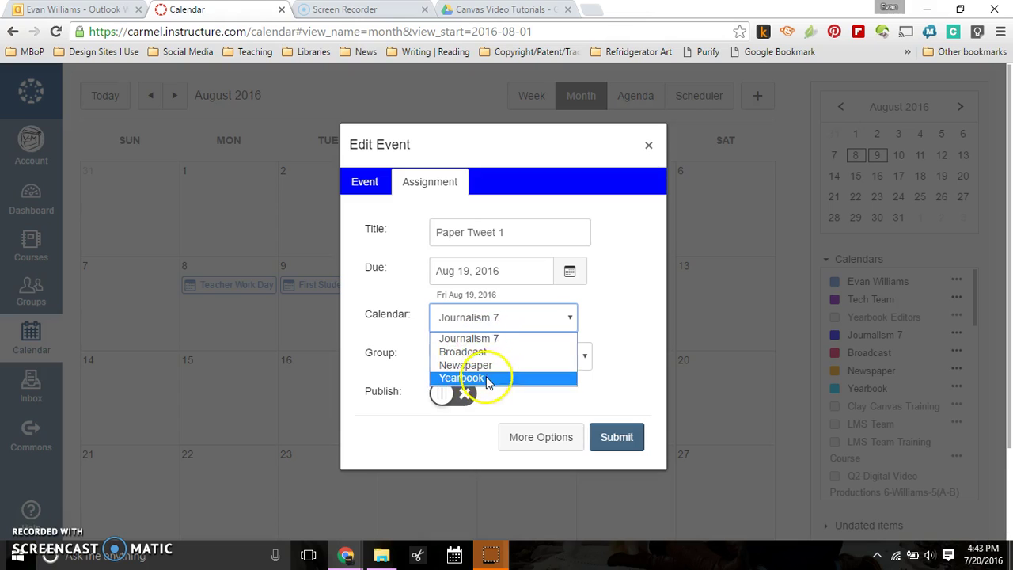
click(494, 338)
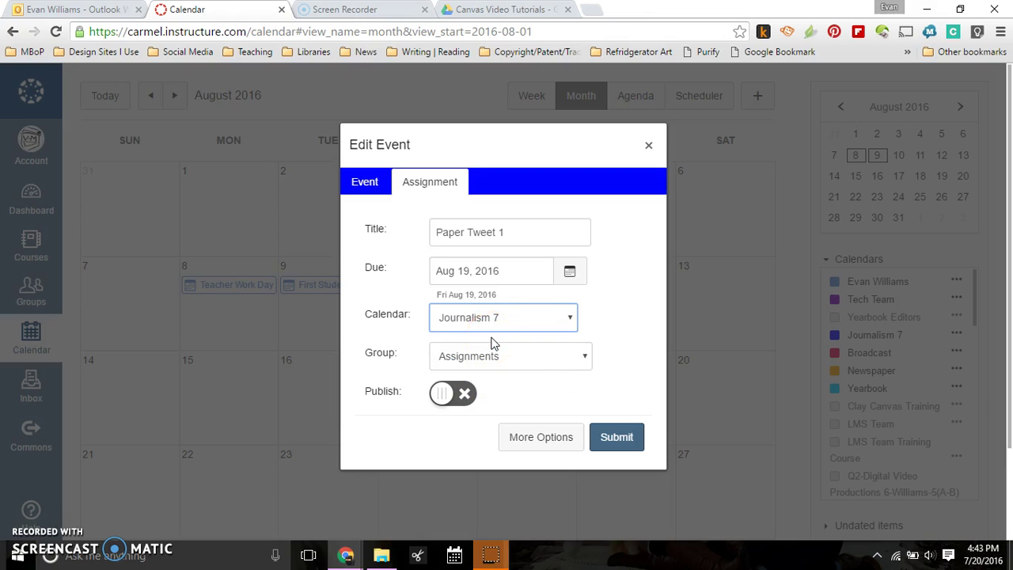
click(474, 356)
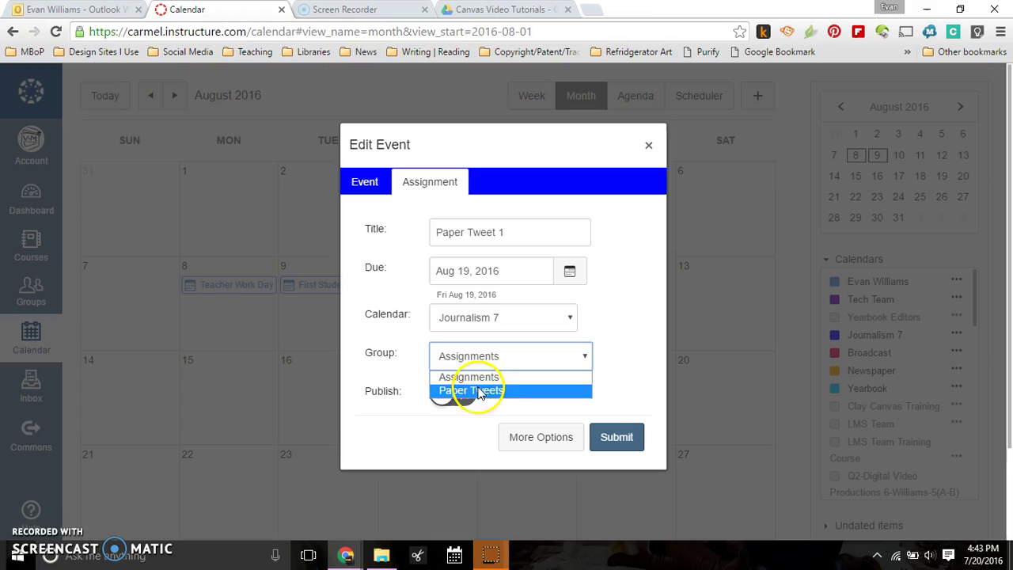
click(490, 392)
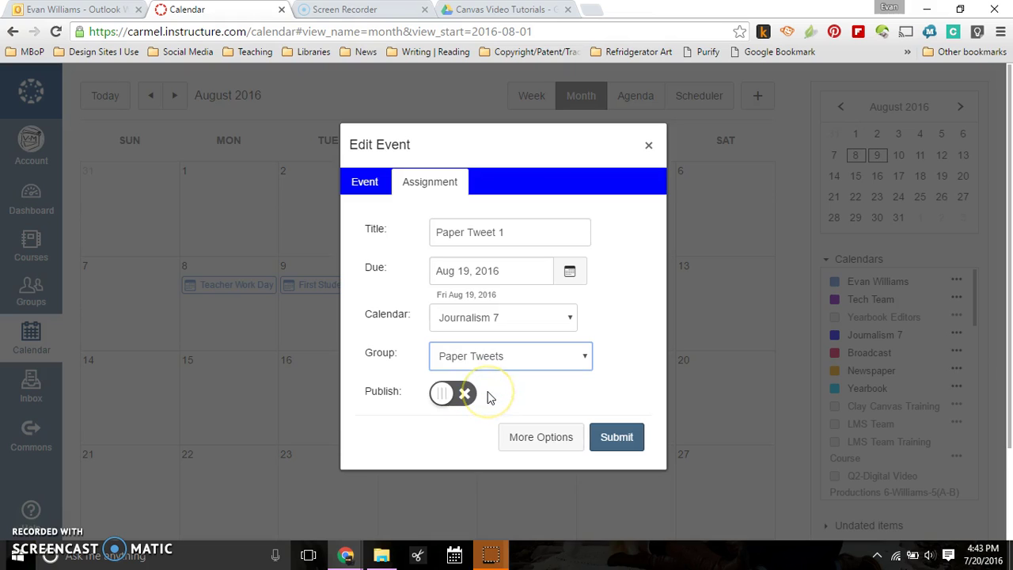
- Open the full editing form for Paper Tweet 1 and go through it to the assign and due date settings
click(550, 441)
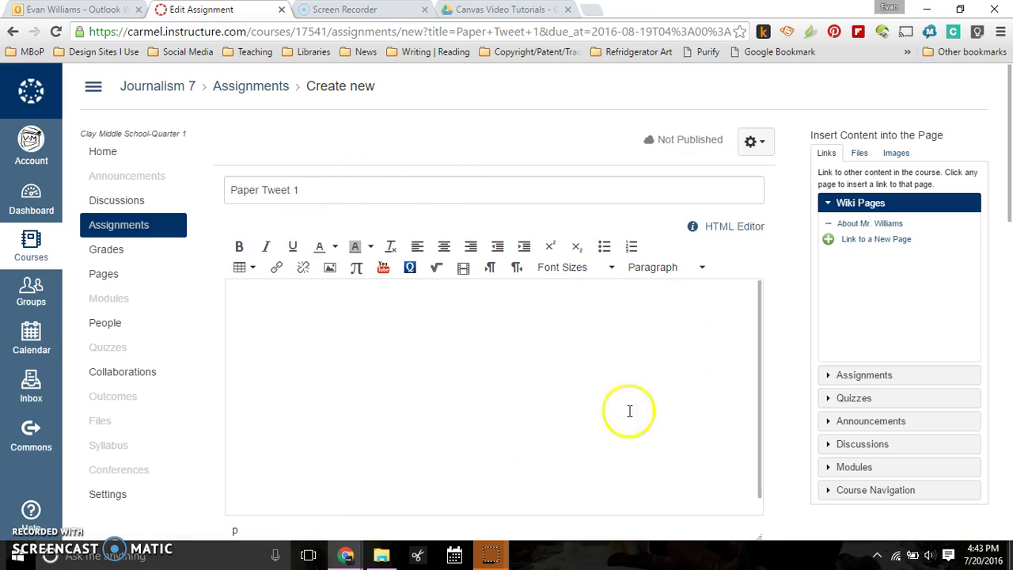
click(321, 320)
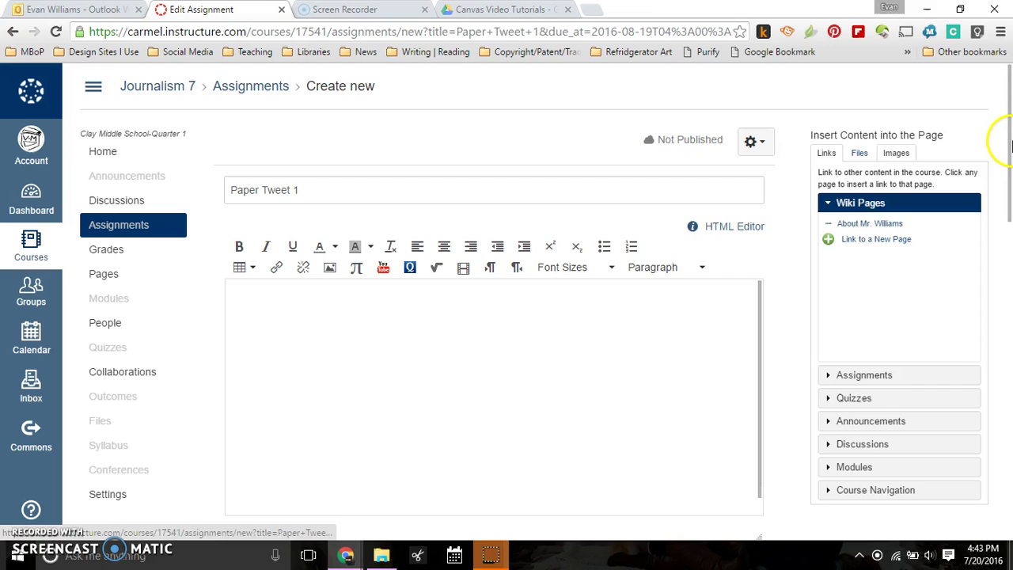
scroll(989, 162, down, 10)
scroll(981, 174, down, 2)
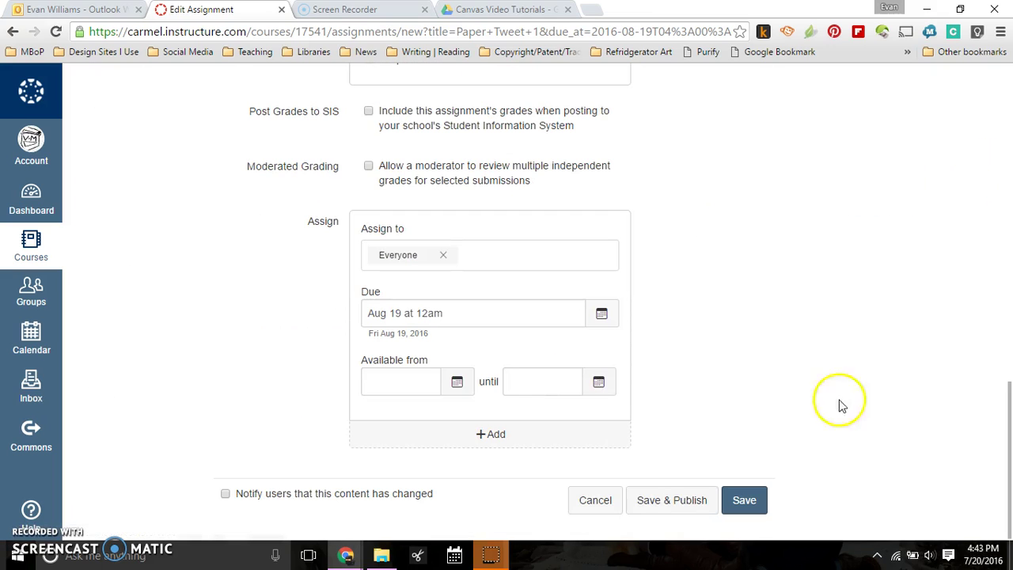
- Cancel the unsaved Paper Tweet 1 assignment form, check the calendar, and open the assignments list of the Journalism 7 course
click(594, 497)
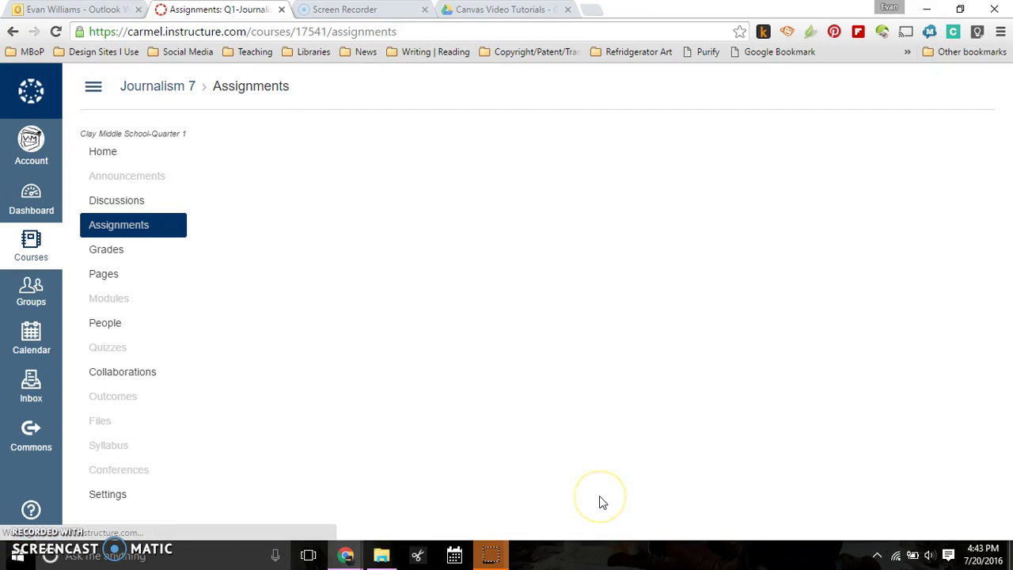
click(33, 336)
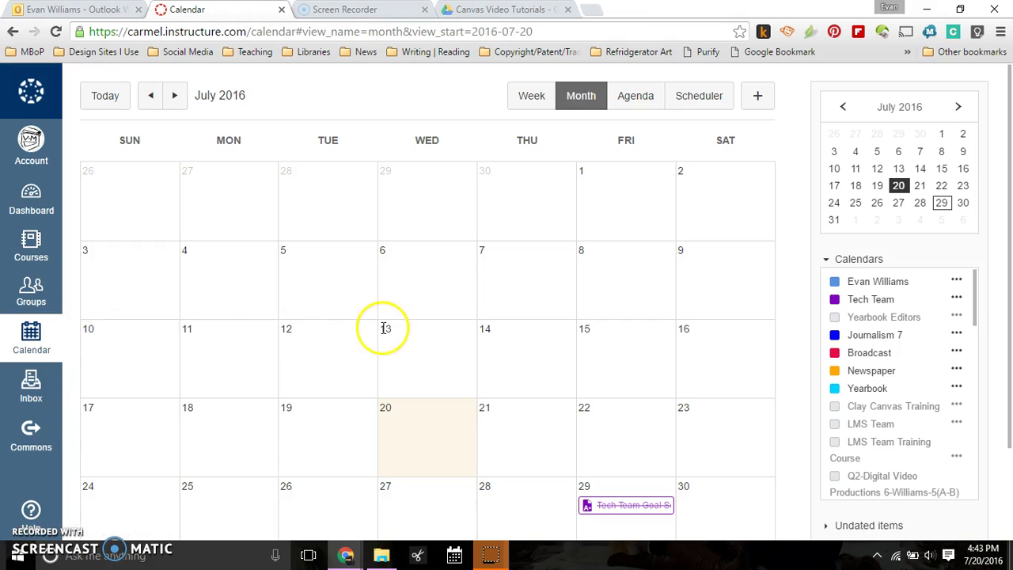
click(32, 240)
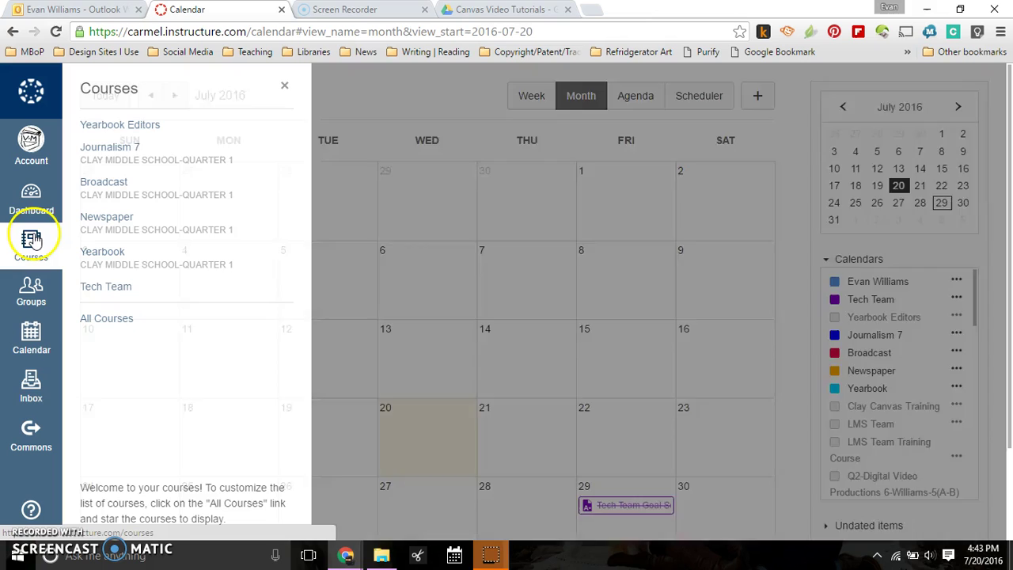
click(110, 150)
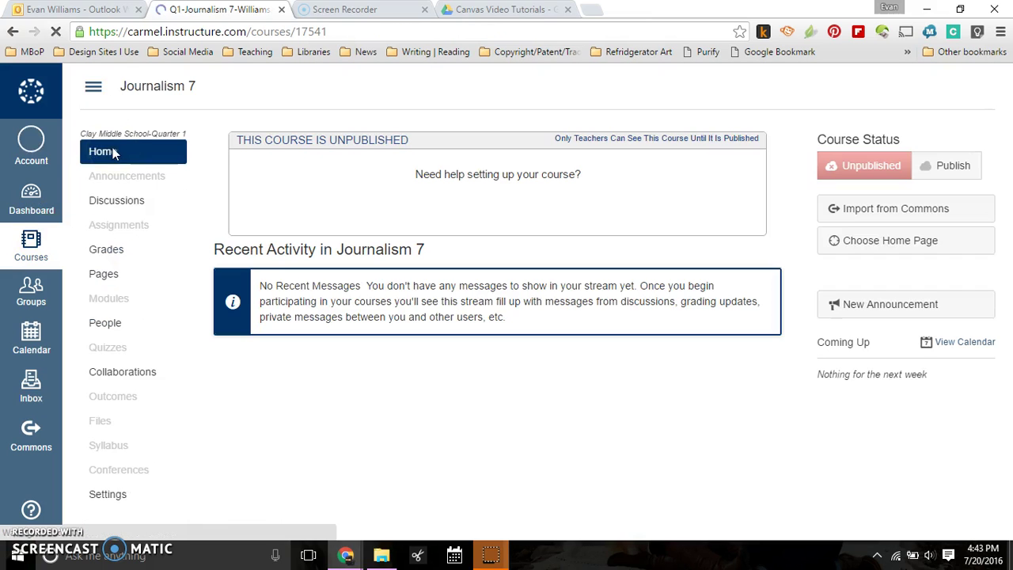
click(118, 229)
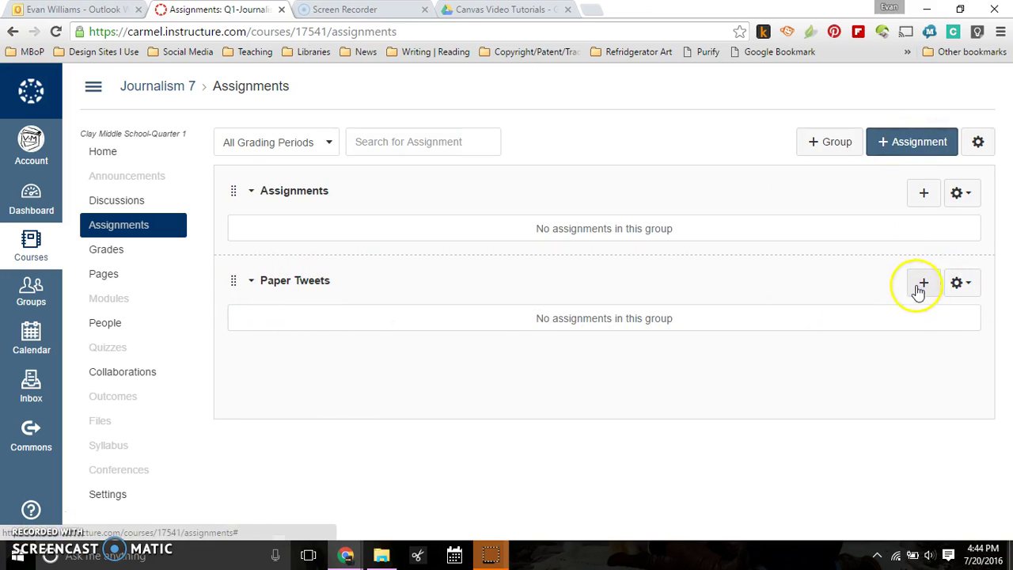
- Start a new item of type Assignment in the Paper Tweets group and name it Paper Tweet 1
click(923, 283)
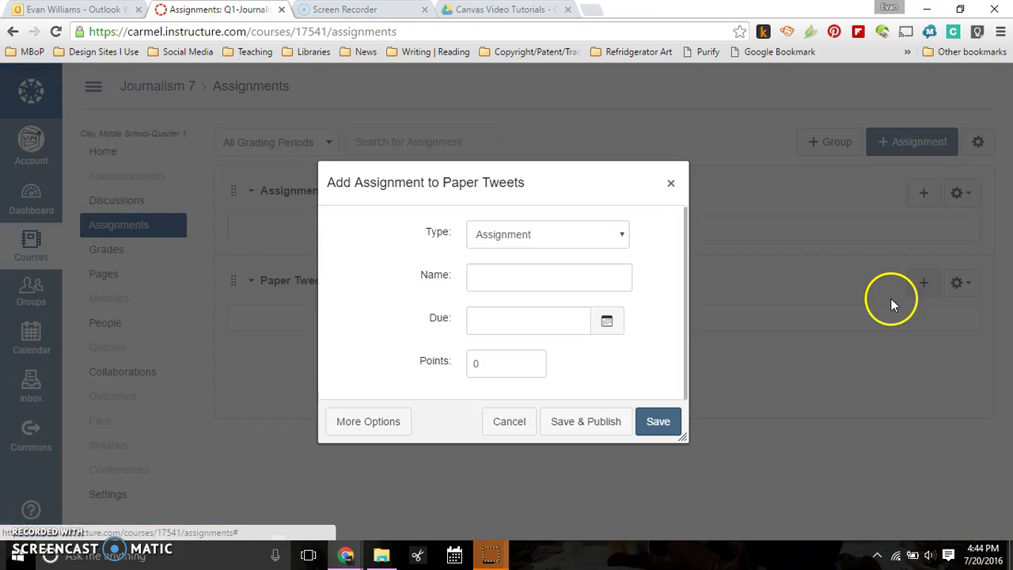
click(578, 238)
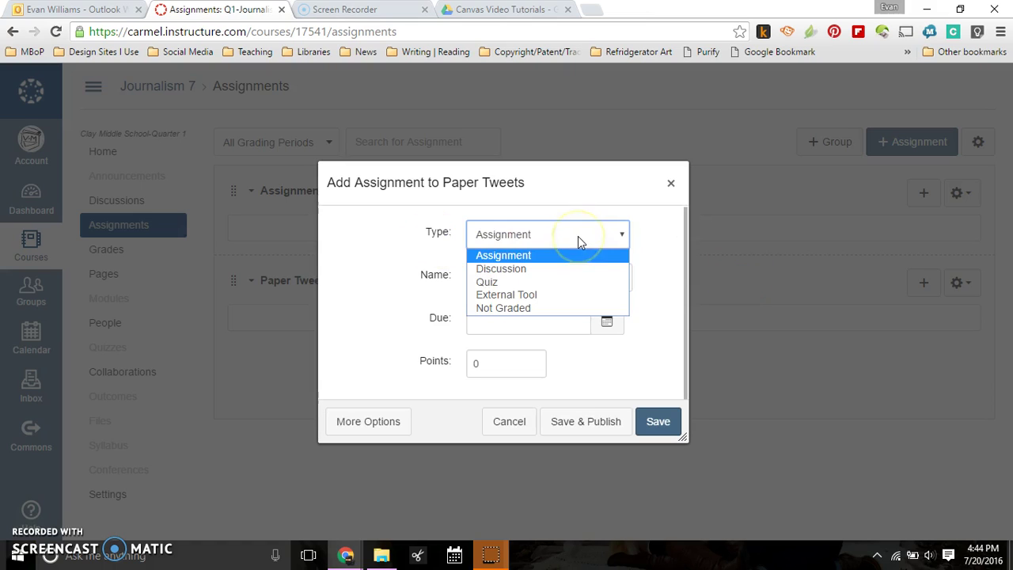
click(516, 261)
click(514, 270)
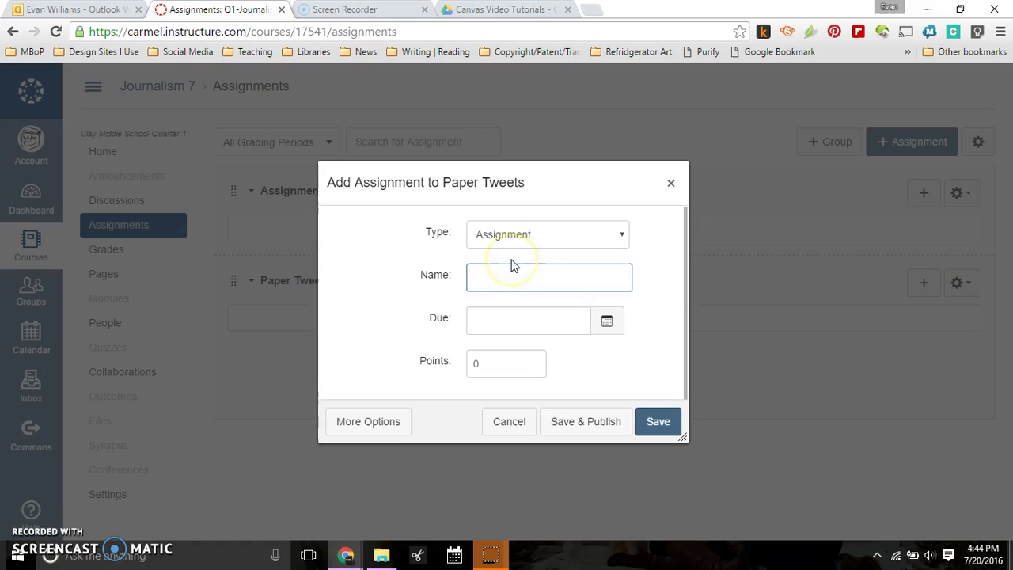
text(Paper Twee)
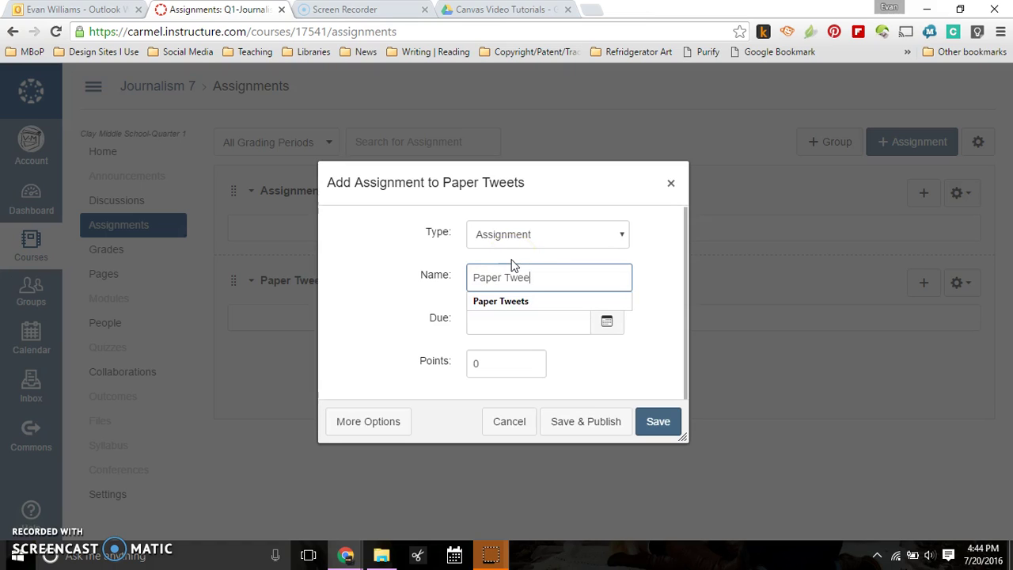
text(t 1)
- Set the due date of Paper Tweet 1 to August 19, 2016 and open its full editing form
click(604, 330)
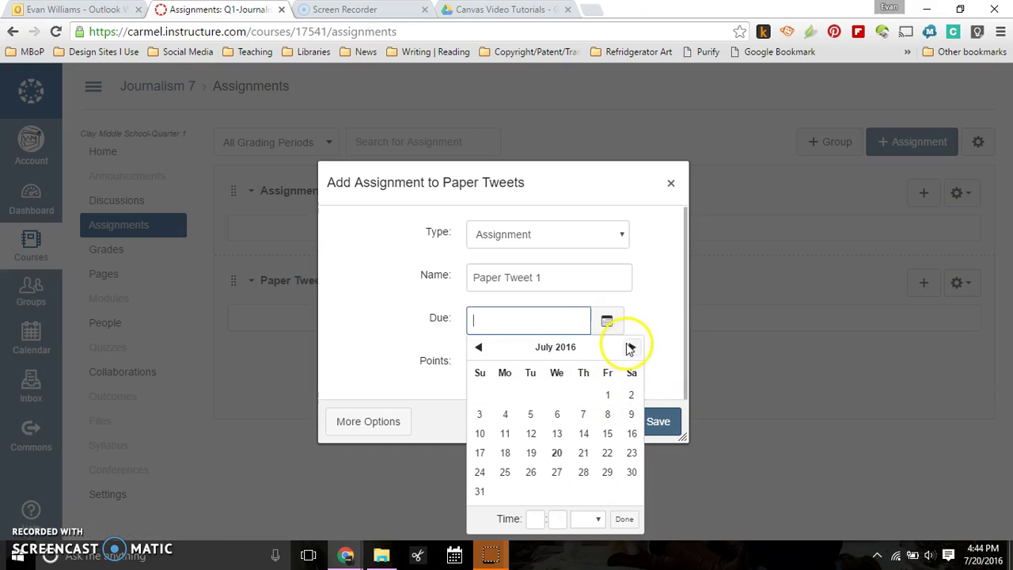
click(631, 348)
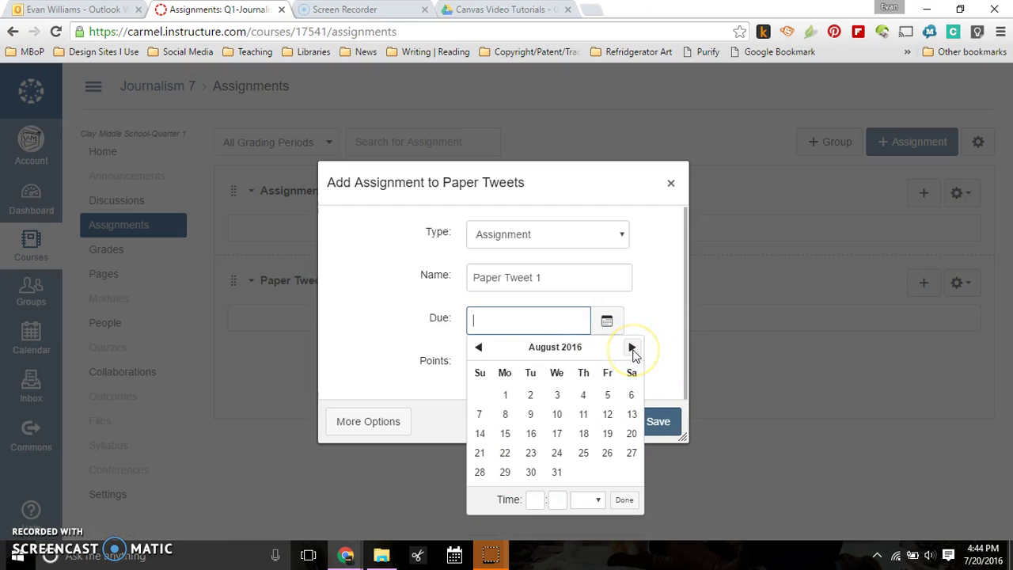
click(608, 438)
click(436, 369)
click(516, 376)
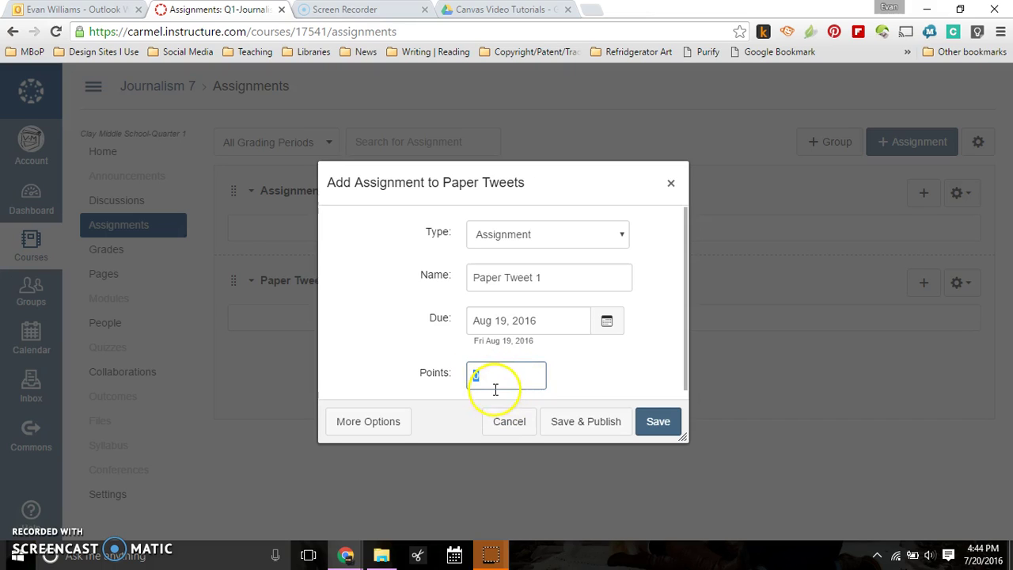
click(376, 423)
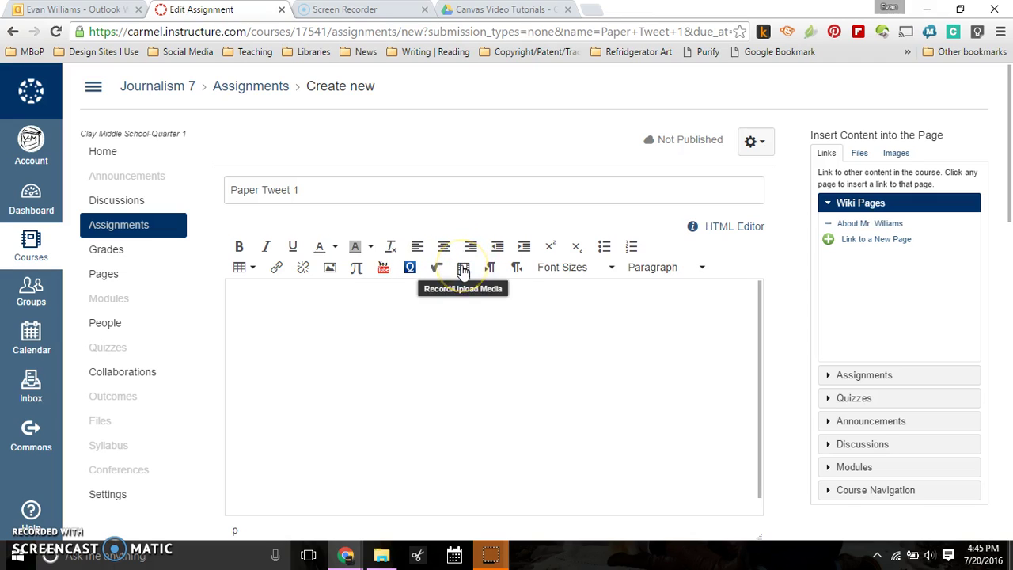
- Look through the file and image content that can be inserted, and insert a link to Discussion 1 into the assignment description
click(498, 365)
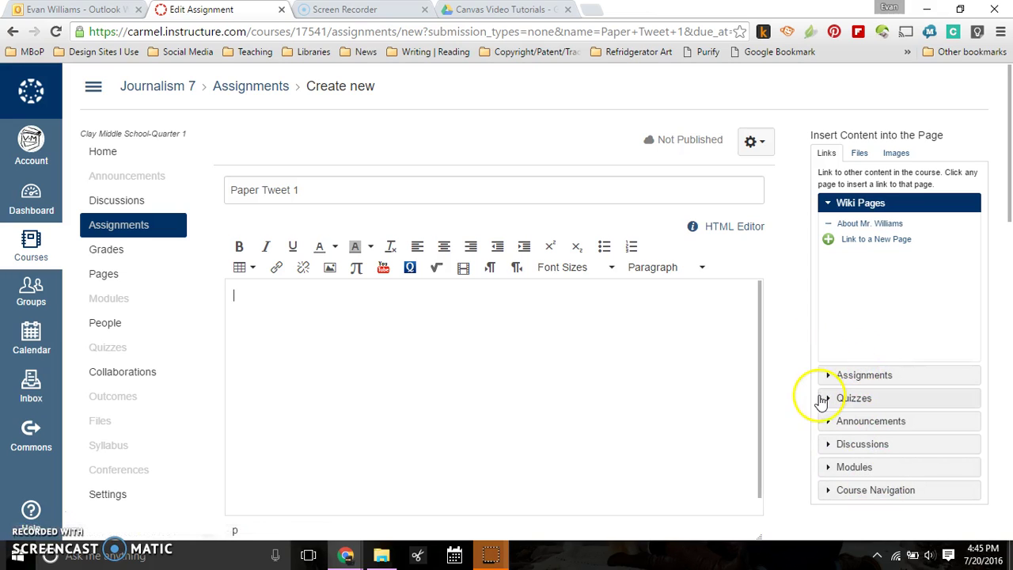
click(860, 153)
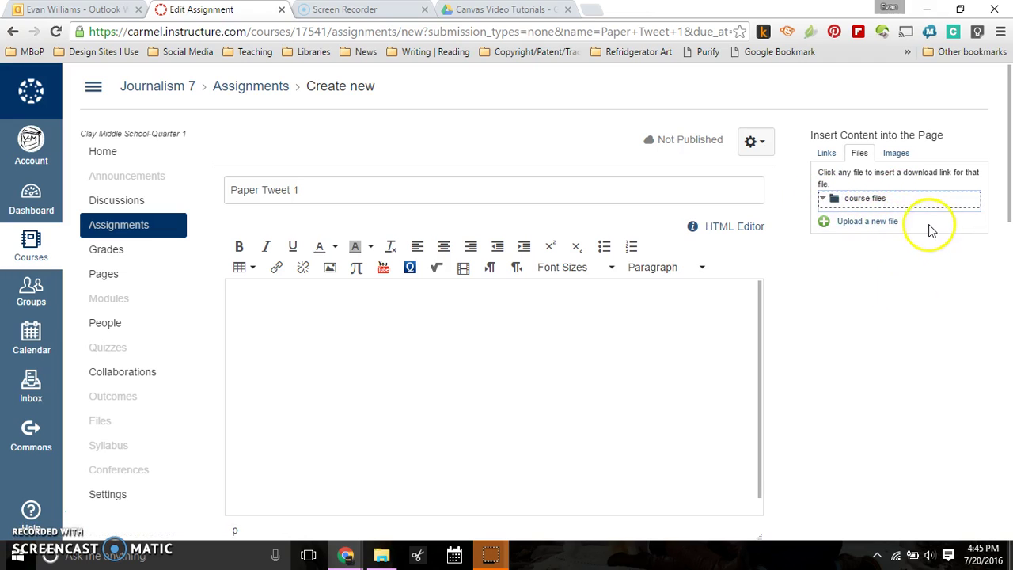
click(897, 152)
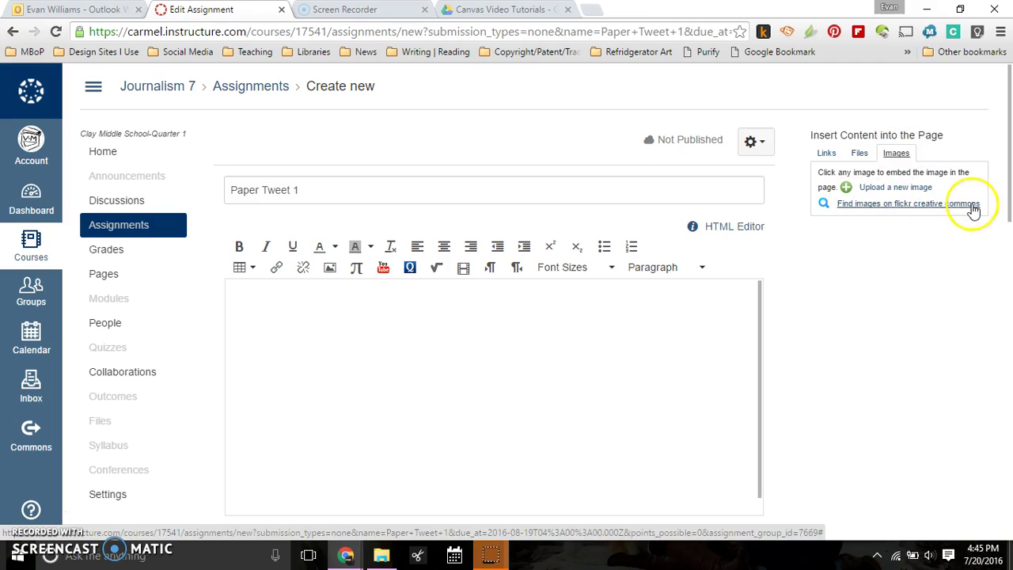
click(825, 152)
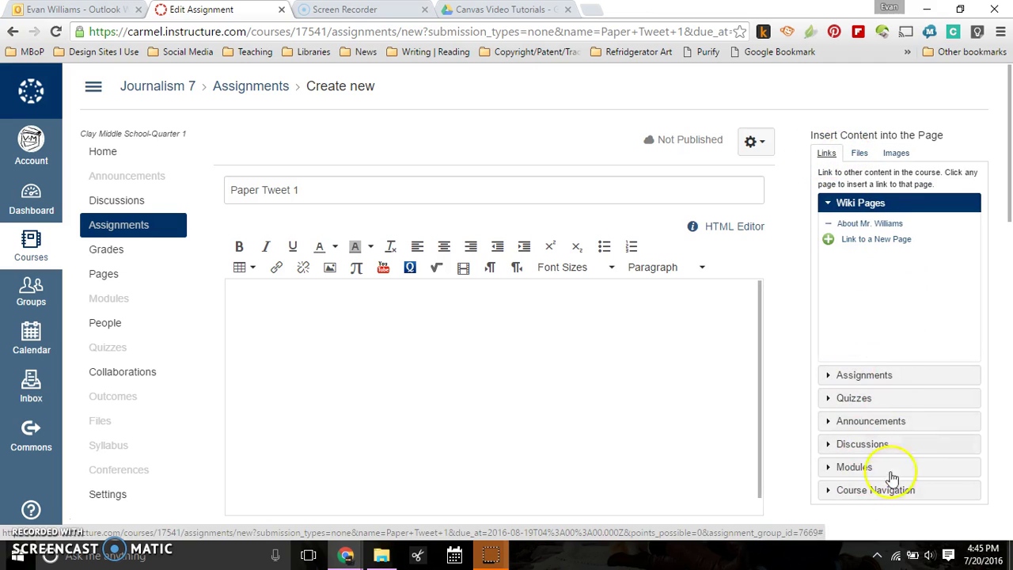
click(834, 444)
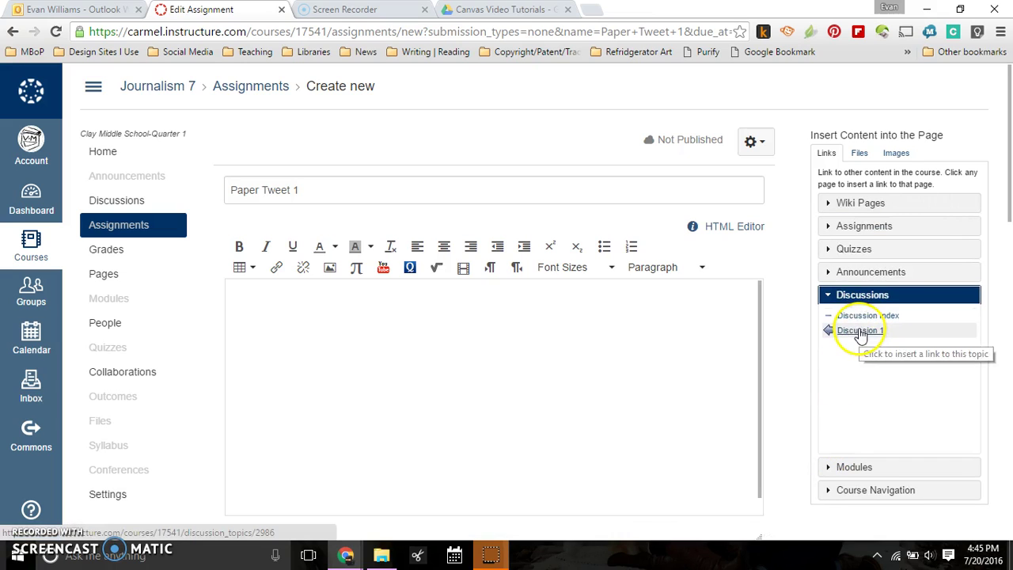
click(859, 330)
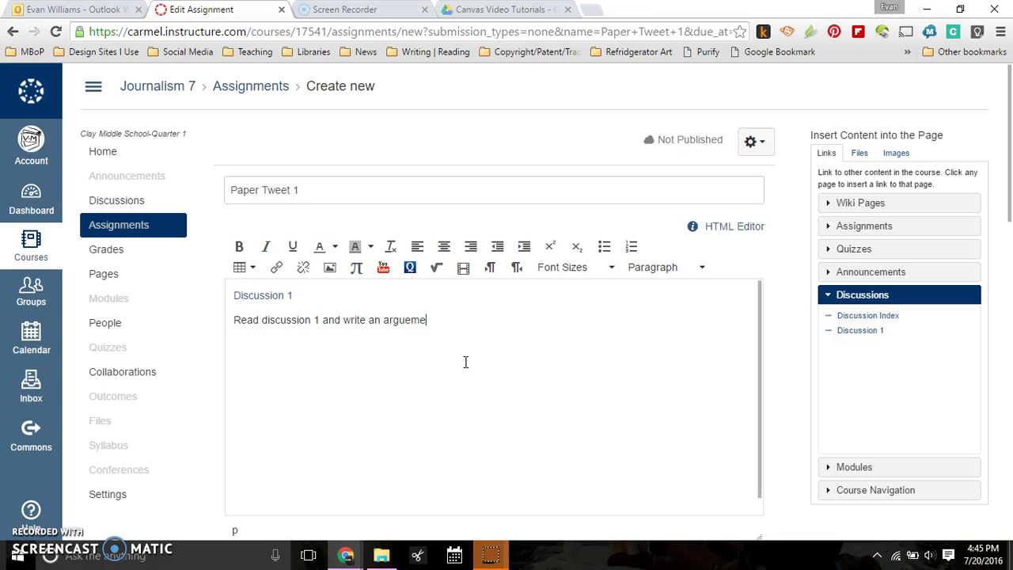
- Write "Read discussion 1 and write an argument." below the Discussion 1 link, correcting the spelling of "argument"
right_click(409, 320)
click(455, 182)
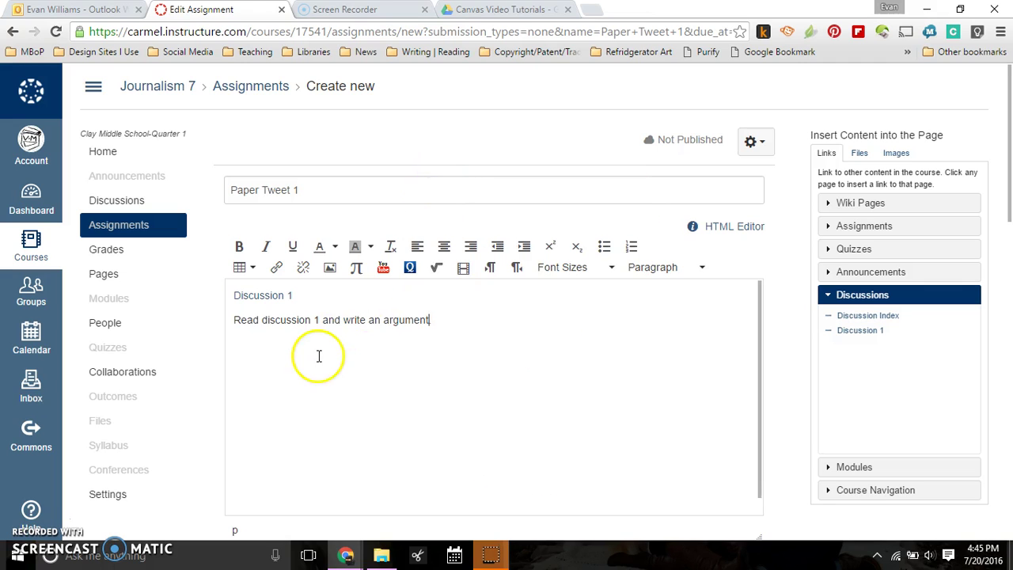
scroll(317, 355, down, 1)
scroll(499, 347, up, 1)
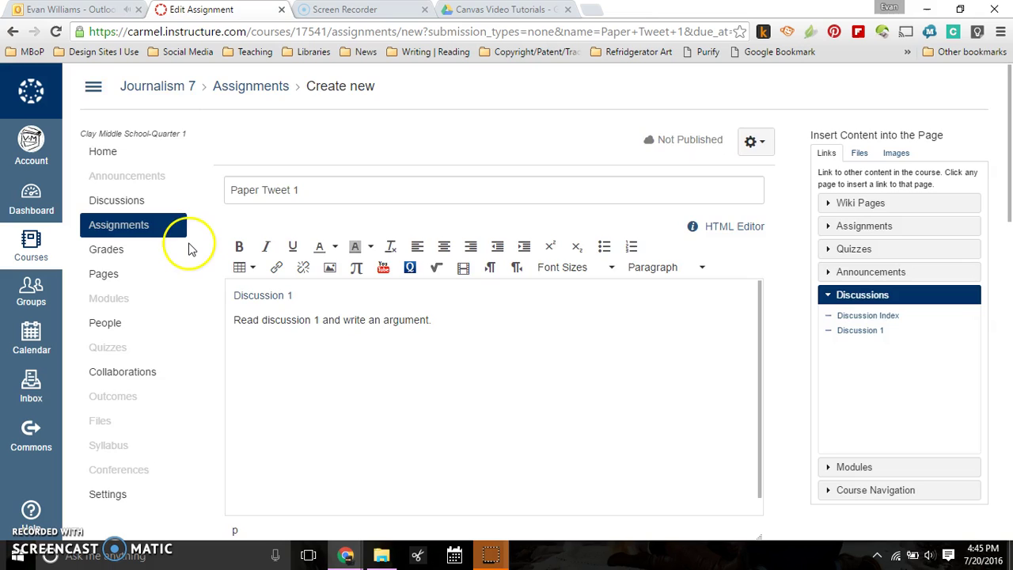
- Make the assignment worth 10 points and choose Points as the way its grade is displayed
scroll(198, 249, down, 1)
scroll(198, 250, down, 6)
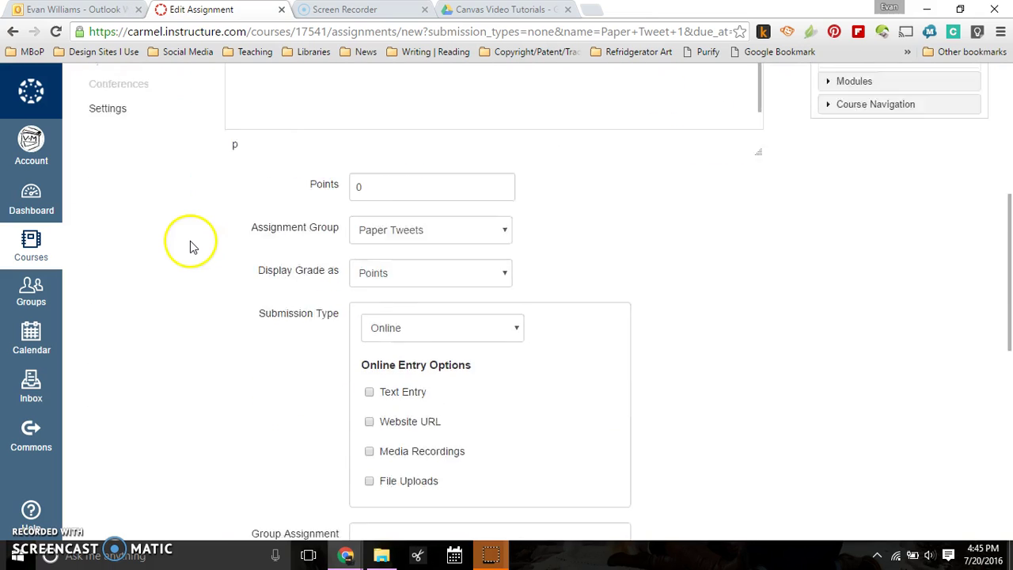
scroll(191, 240, down, 5)
scroll(211, 235, up, 10)
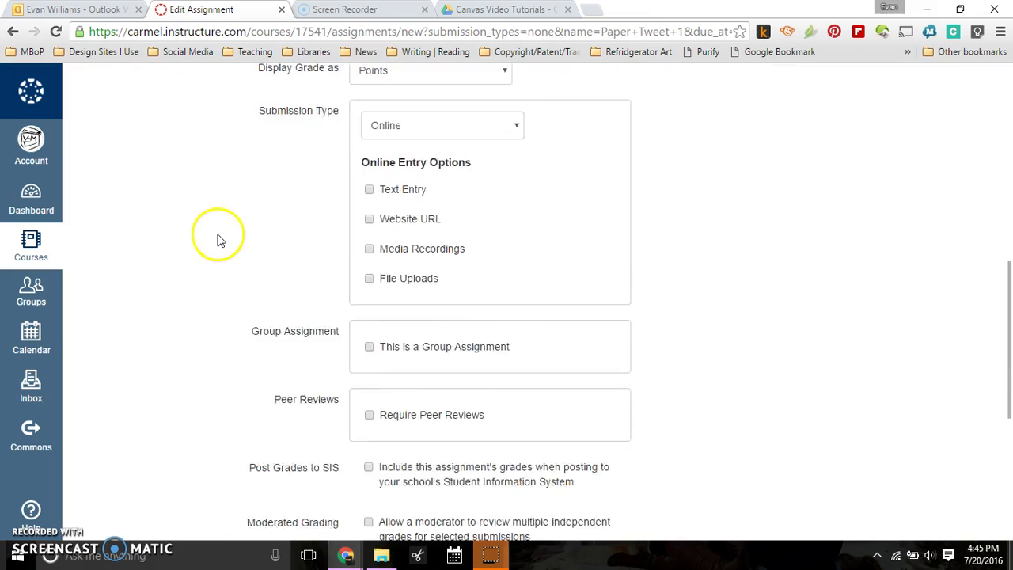
scroll(222, 241, down, 3)
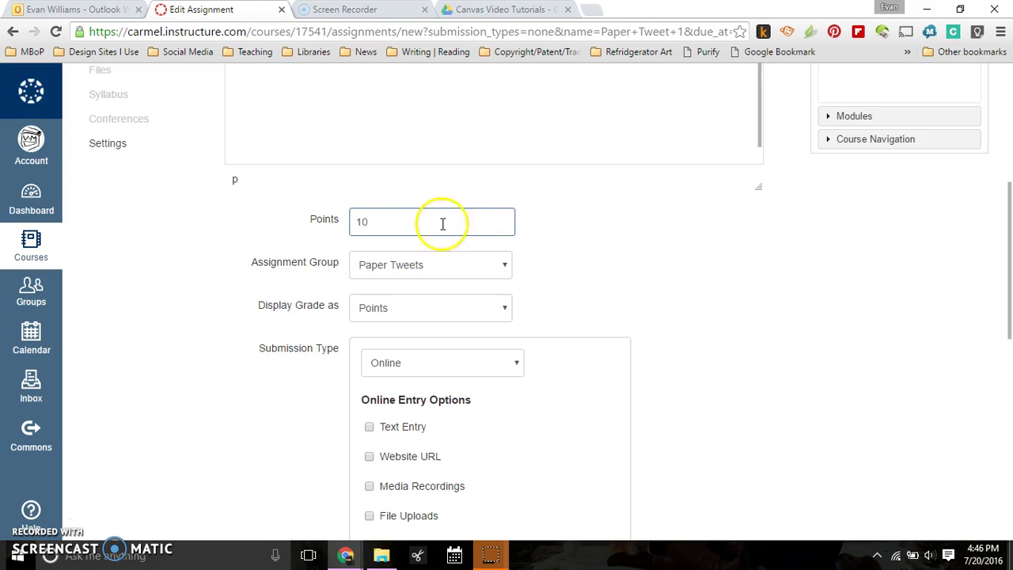
click(646, 271)
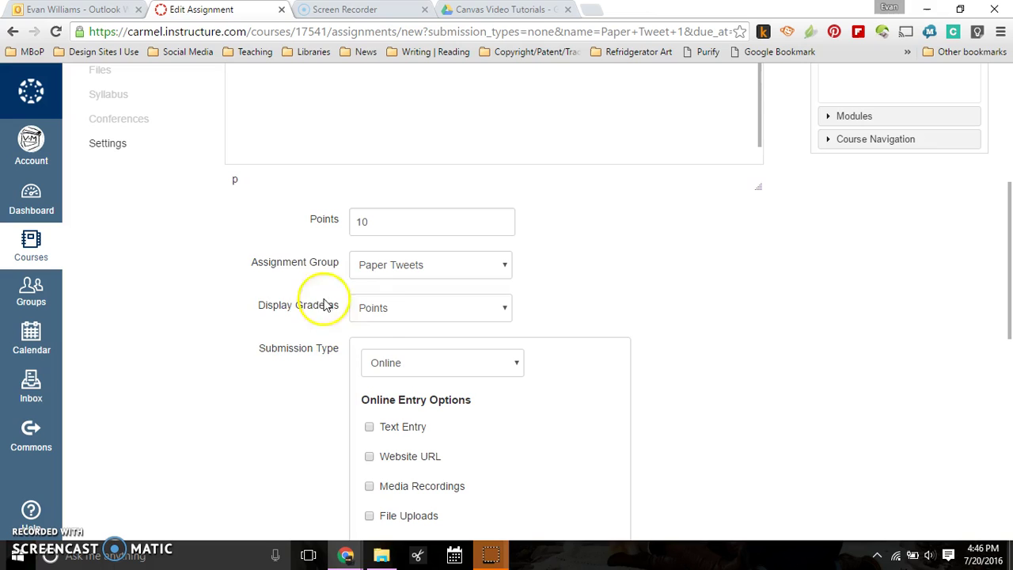
click(386, 311)
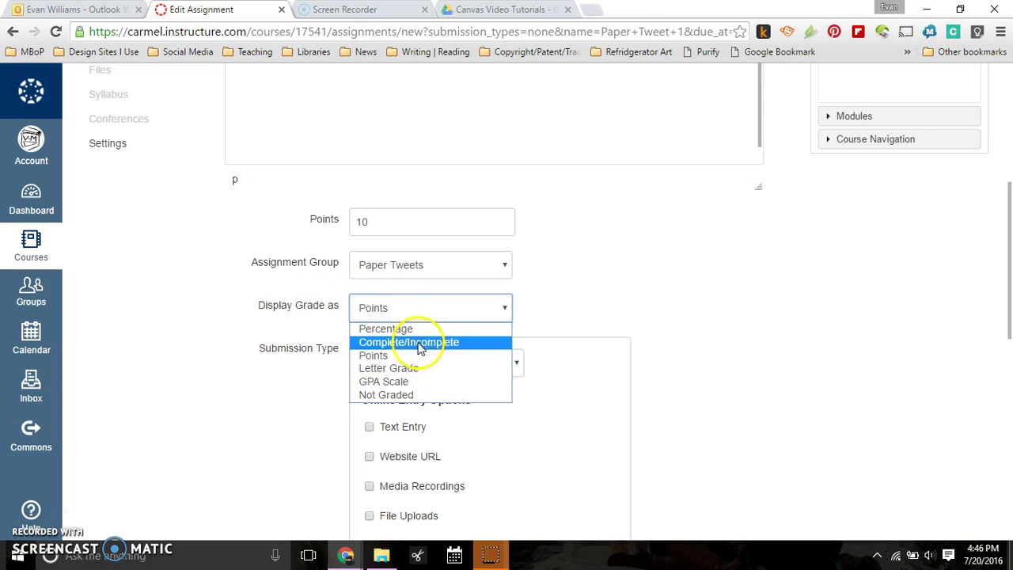
click(388, 357)
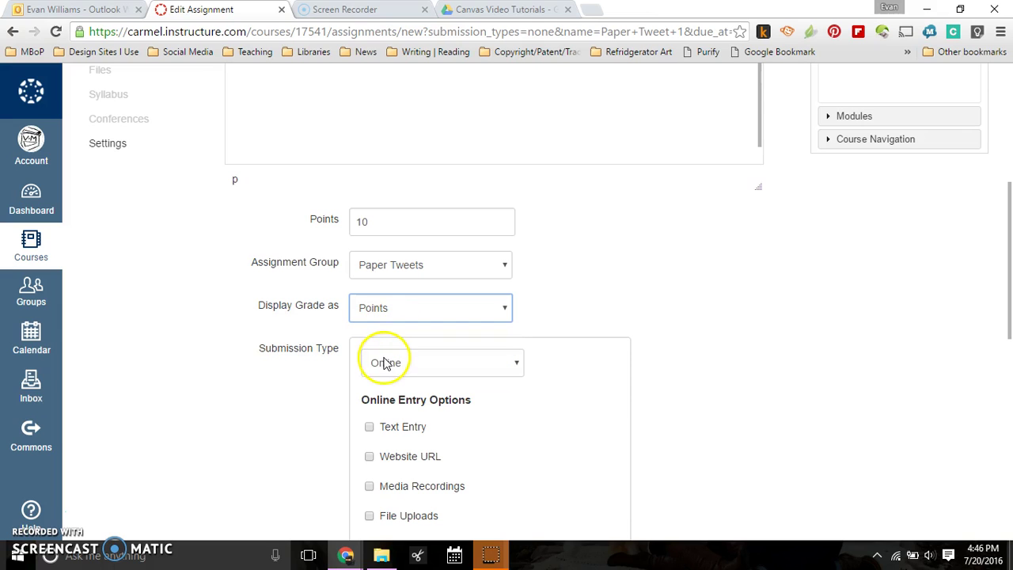
click(649, 296)
- Review the submission types, keep Online, and allow Text Entry as the online entry option
scroll(559, 296, down, 2)
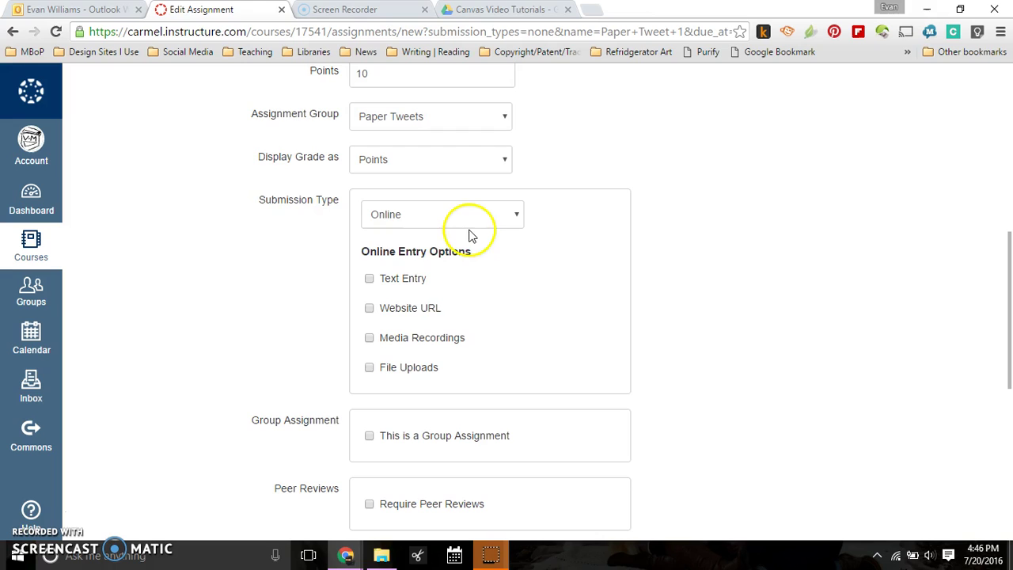
click(419, 214)
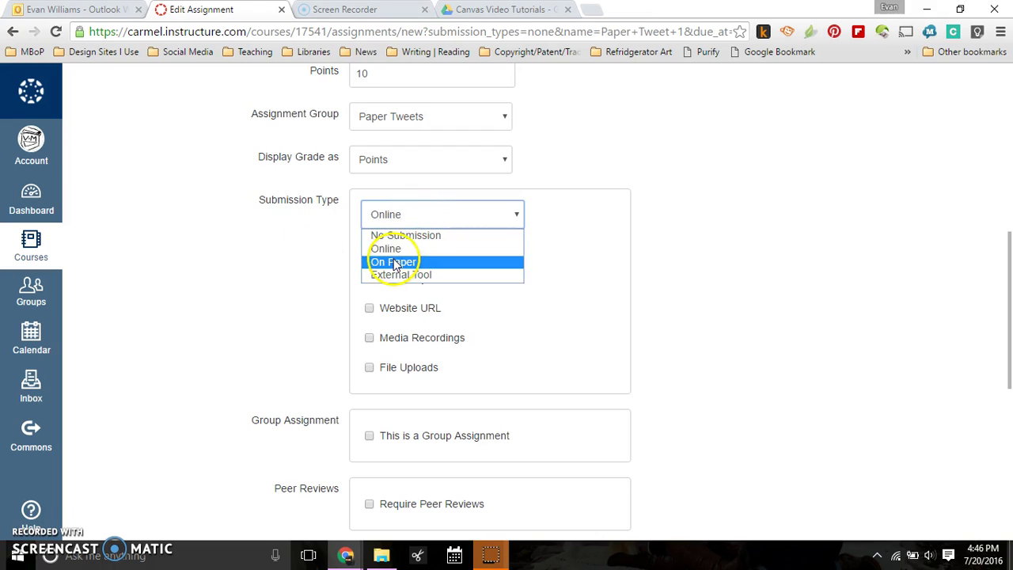
click(335, 228)
scroll(327, 249, up, 1)
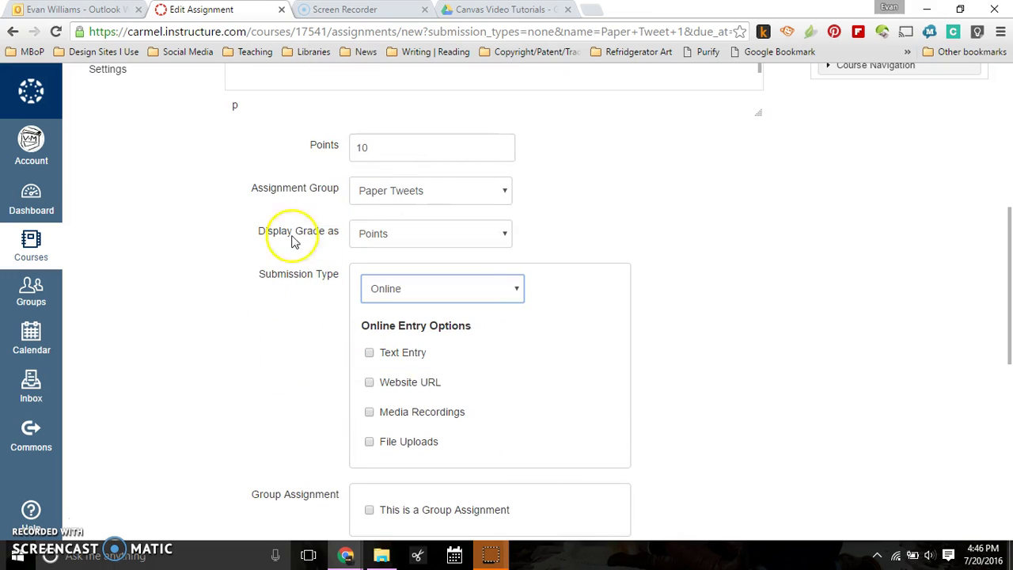
click(442, 289)
click(412, 323)
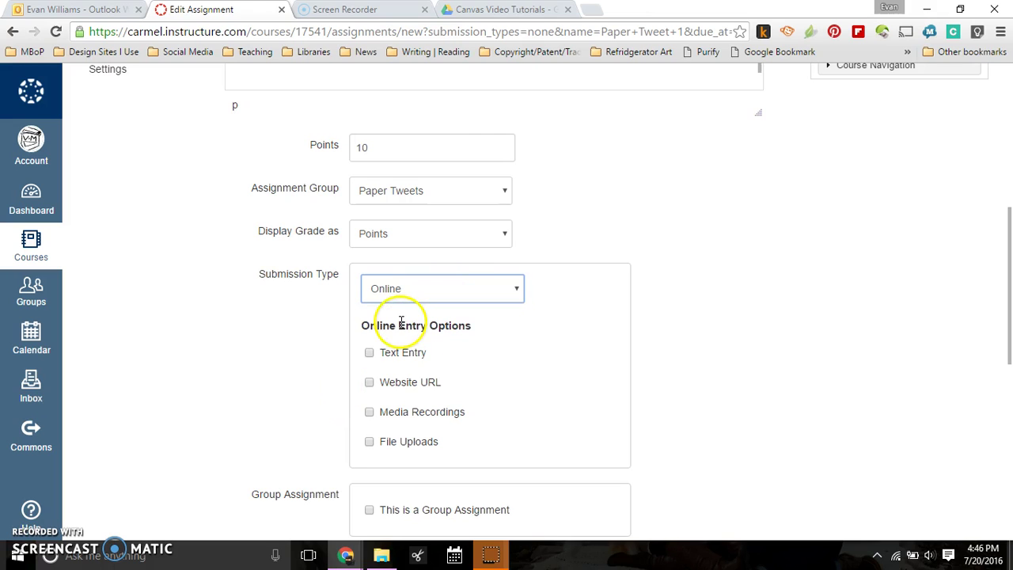
click(367, 352)
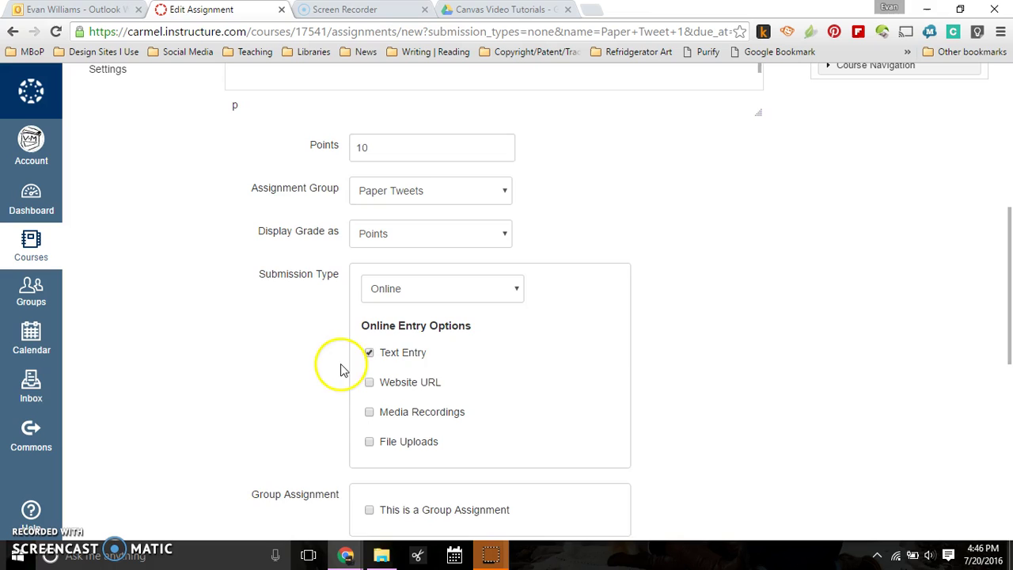
- Include this assignment's grades when posting to the school's Student Information System
scroll(477, 360, down, 2)
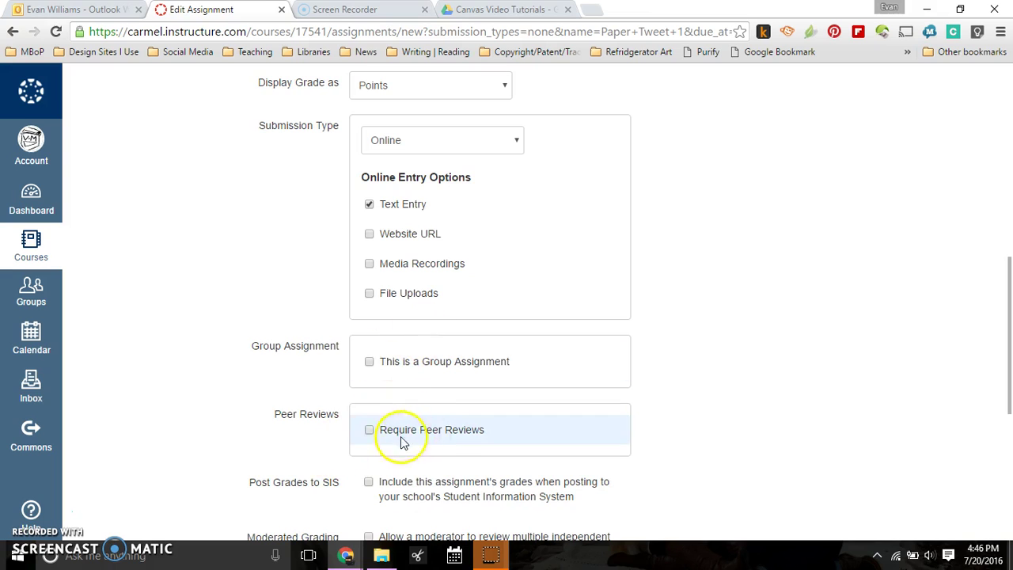
scroll(783, 354, down, 2)
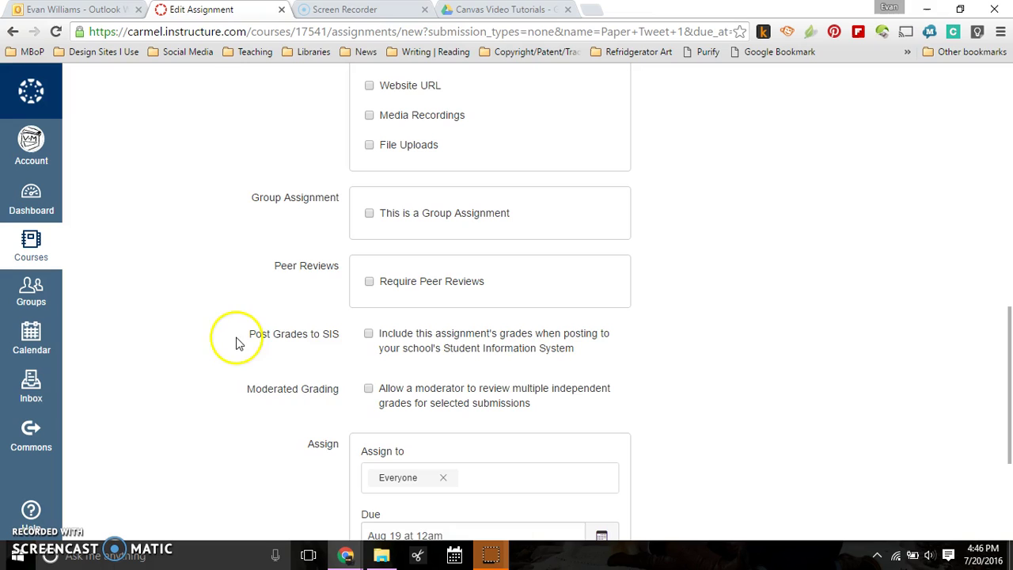
drag(244, 334, 341, 333)
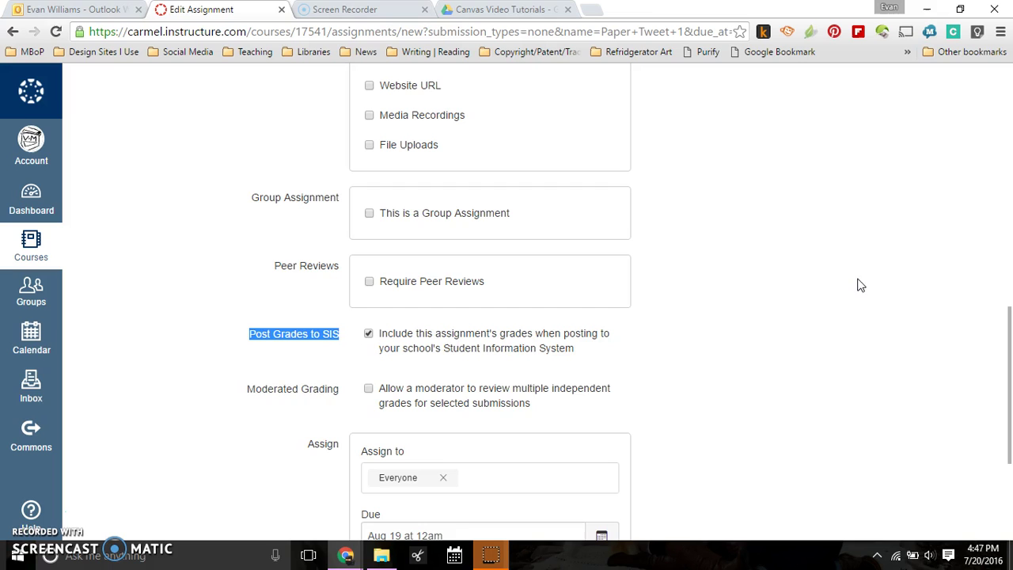
- Examine the Assign to options, including the course section and individual students, keeping the assignment assigned to Everyone
scroll(809, 281, down, 3)
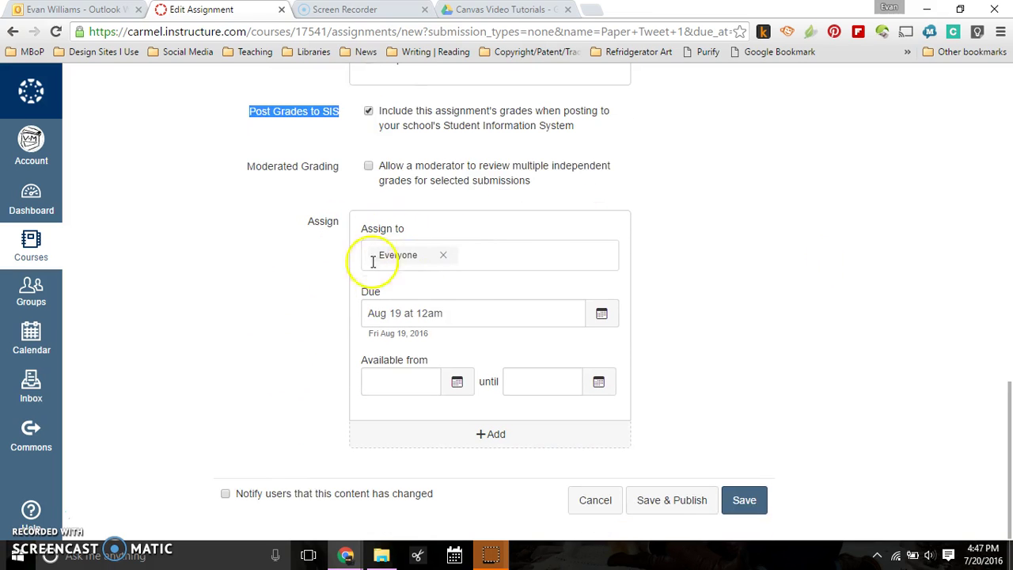
click(488, 260)
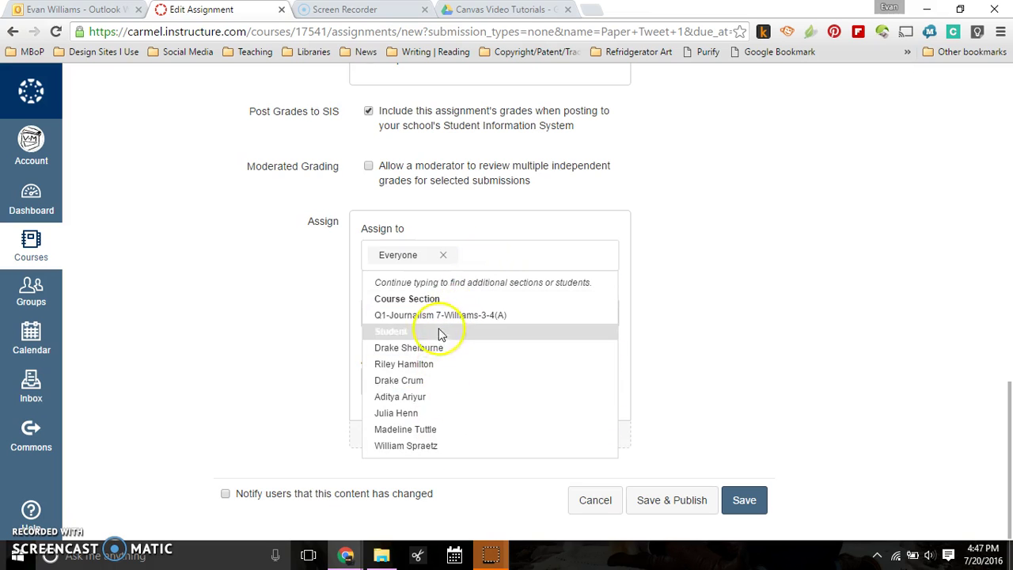
click(858, 314)
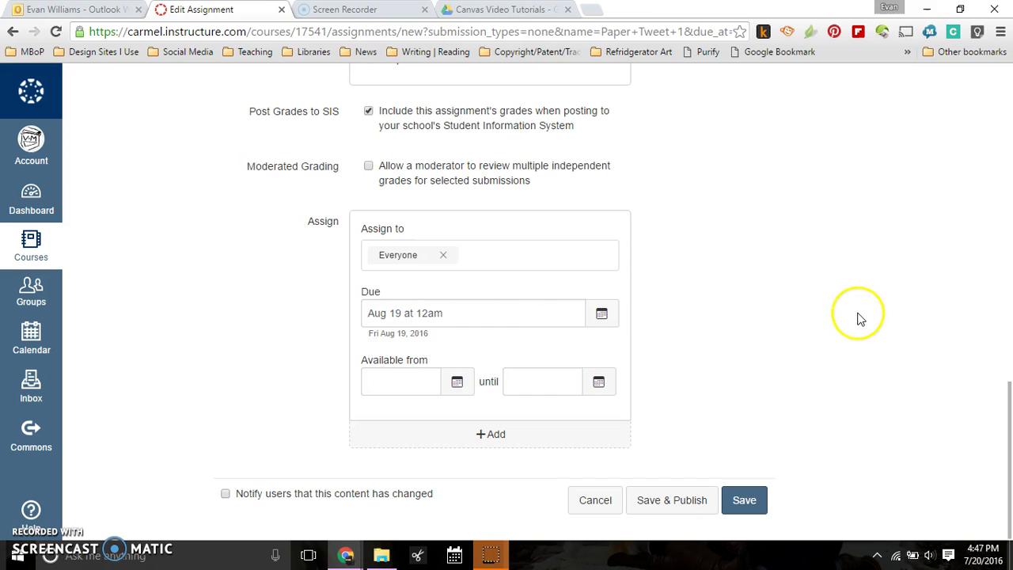
click(501, 253)
scroll(577, 402, up, 5)
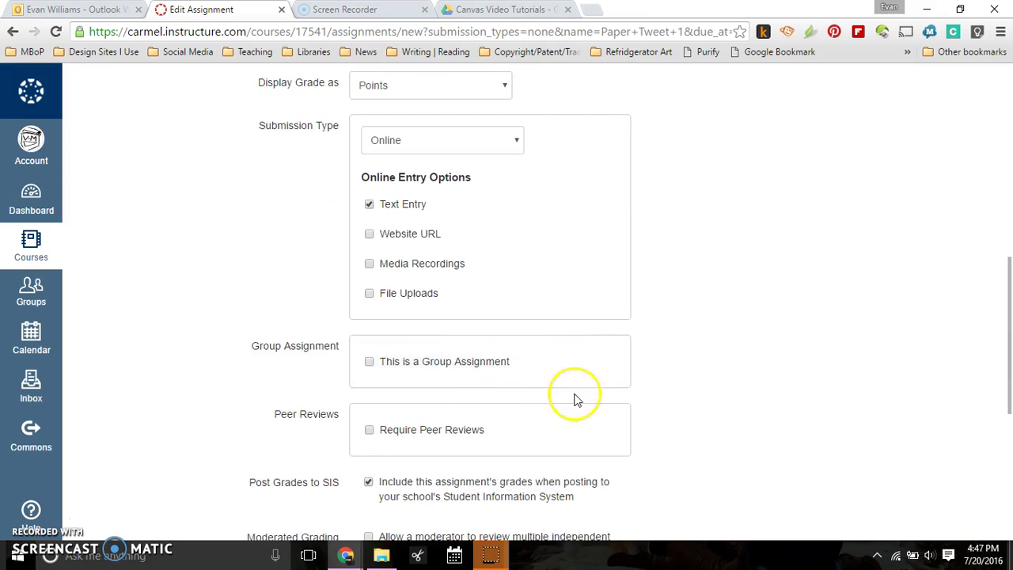
scroll(622, 385, down, 4)
click(881, 346)
scroll(797, 349, down, 1)
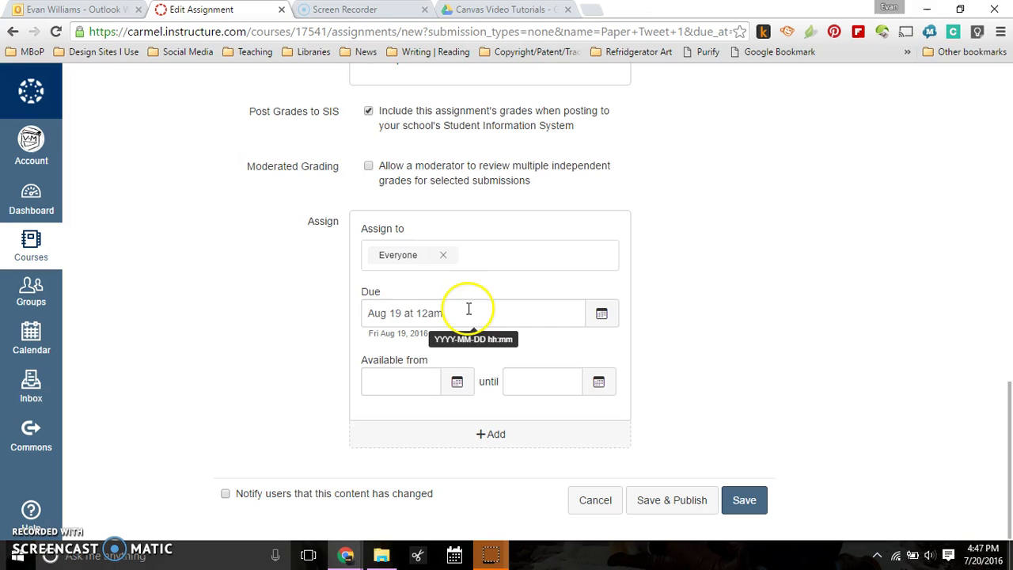
- Set the date from which the assignment is available to August 15, 2016
click(457, 382)
click(399, 286)
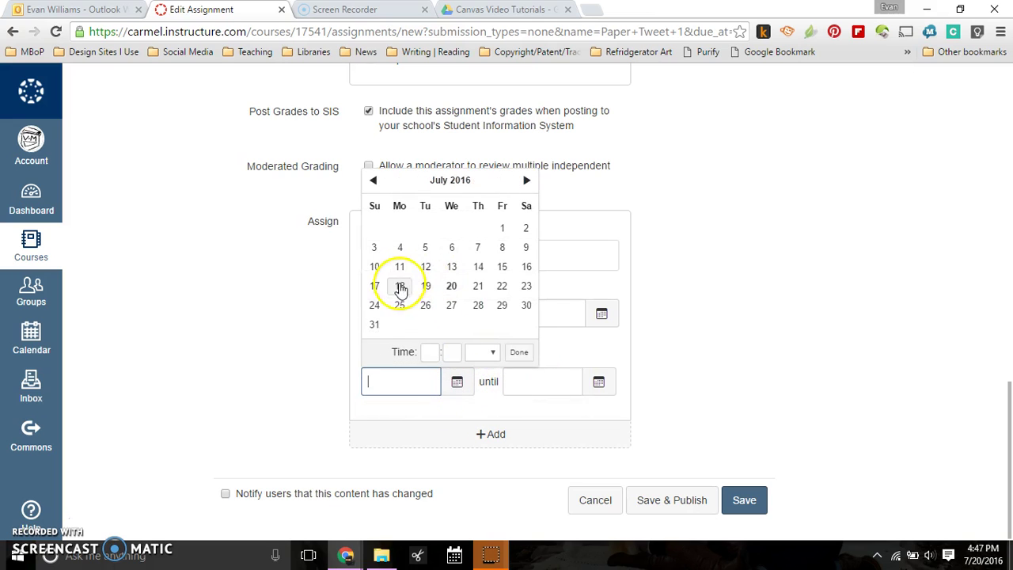
click(600, 383)
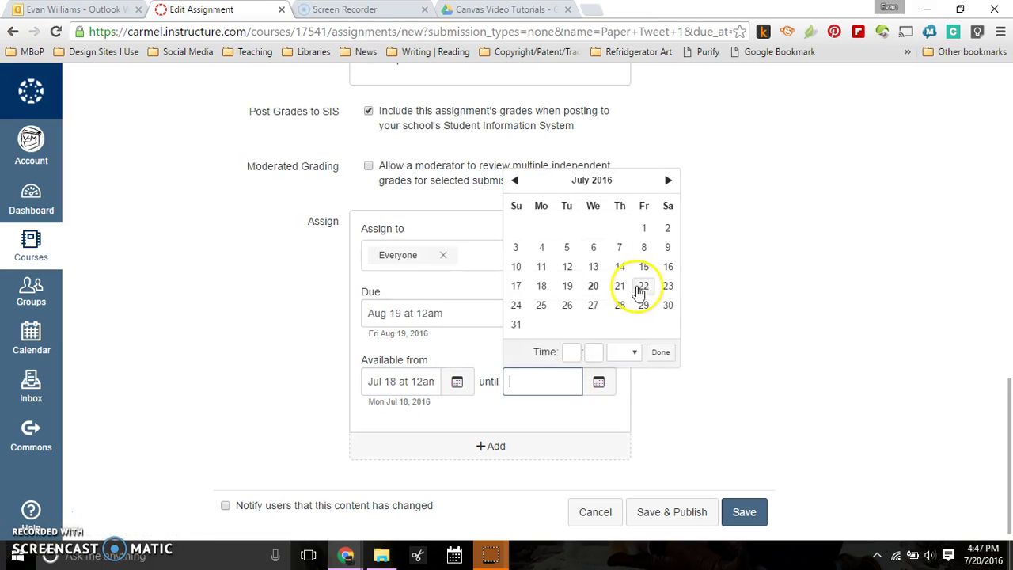
click(457, 384)
click(457, 383)
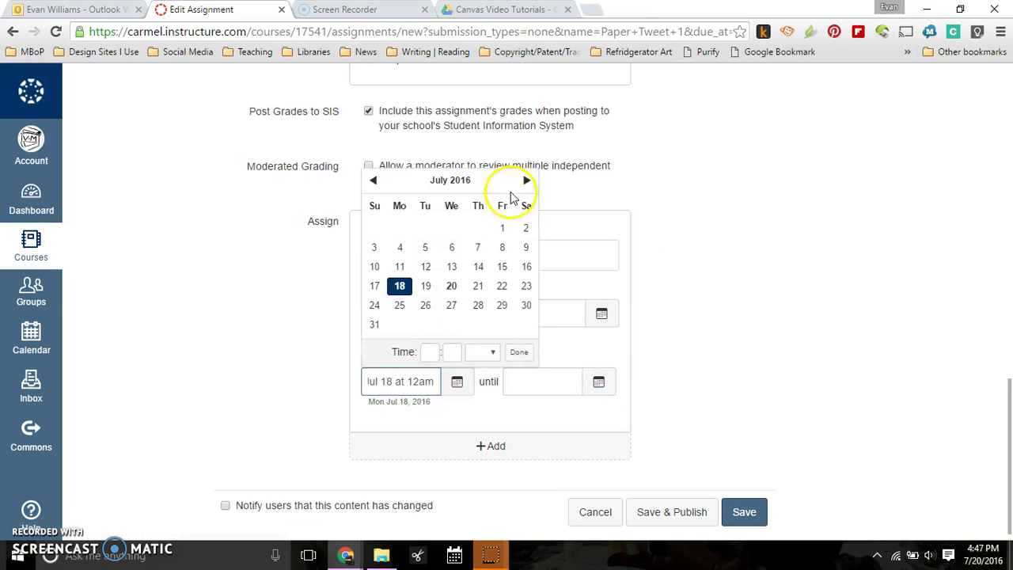
click(527, 182)
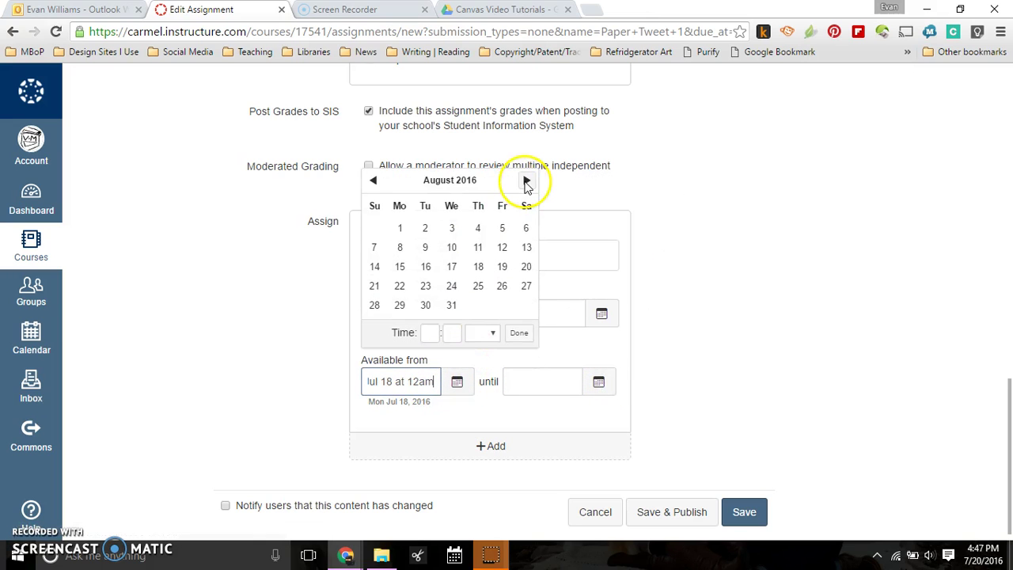
click(399, 267)
- Set the end of the assignment's availability period to August 19, 2016
click(599, 381)
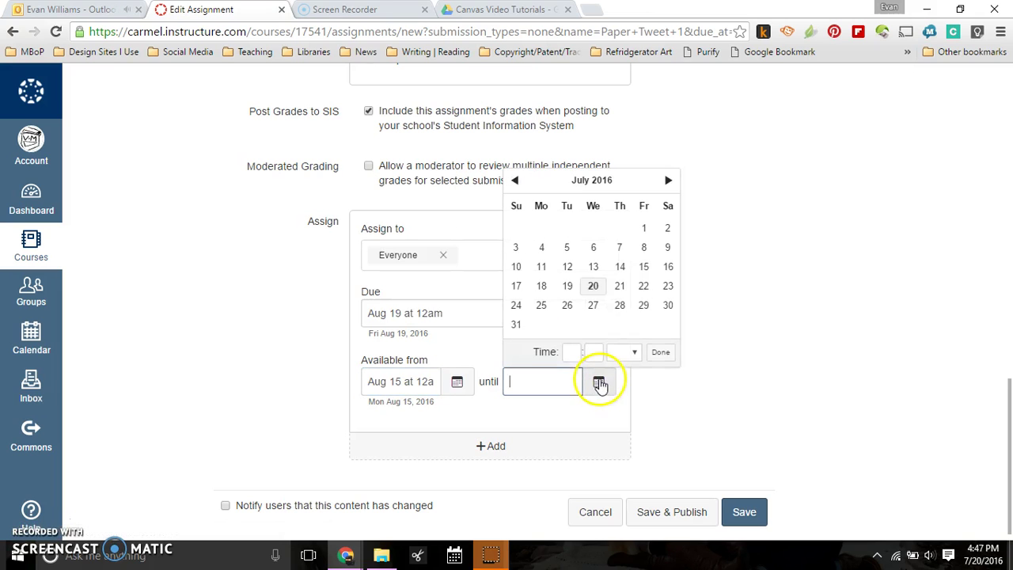
click(668, 180)
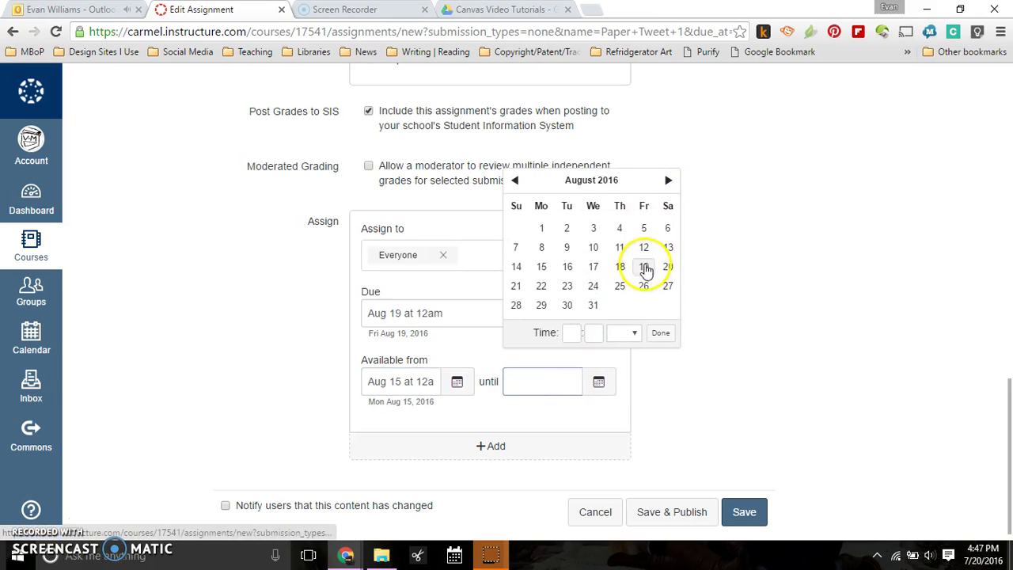
click(643, 266)
click(704, 392)
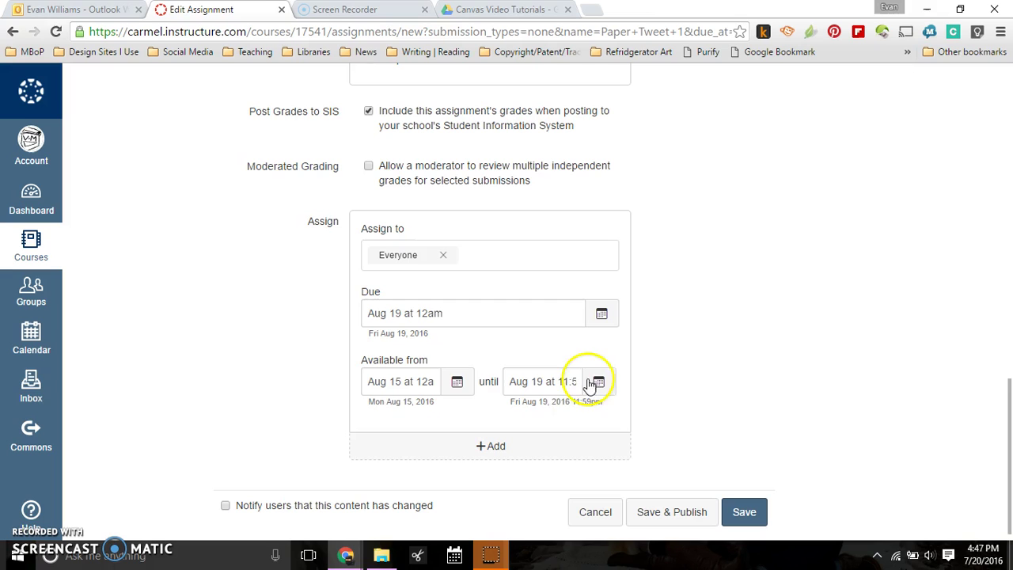
- Clear both the start and end dates of the assignment's availability period
double_click(537, 381)
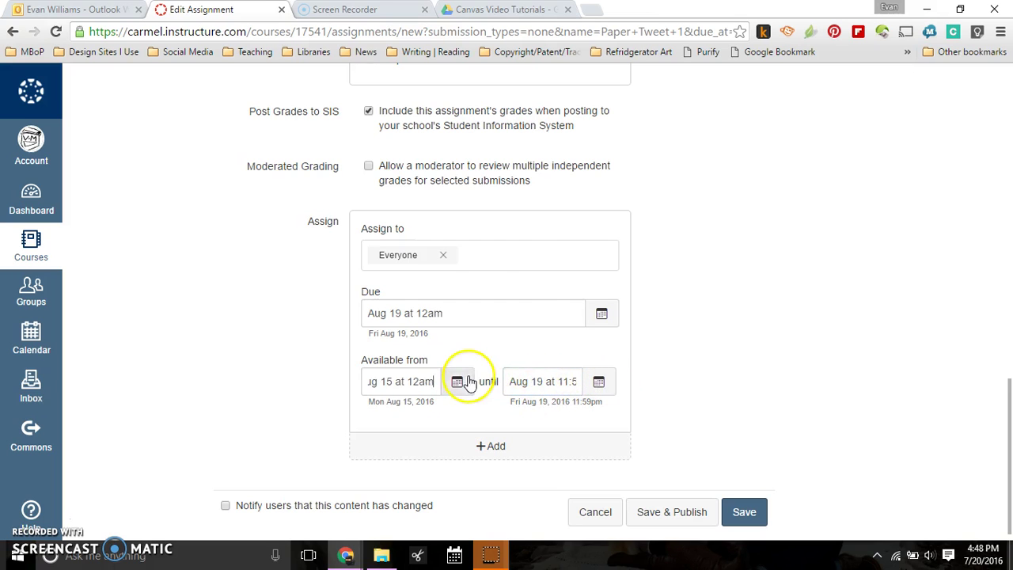
click(467, 382)
click(552, 381)
click(598, 381)
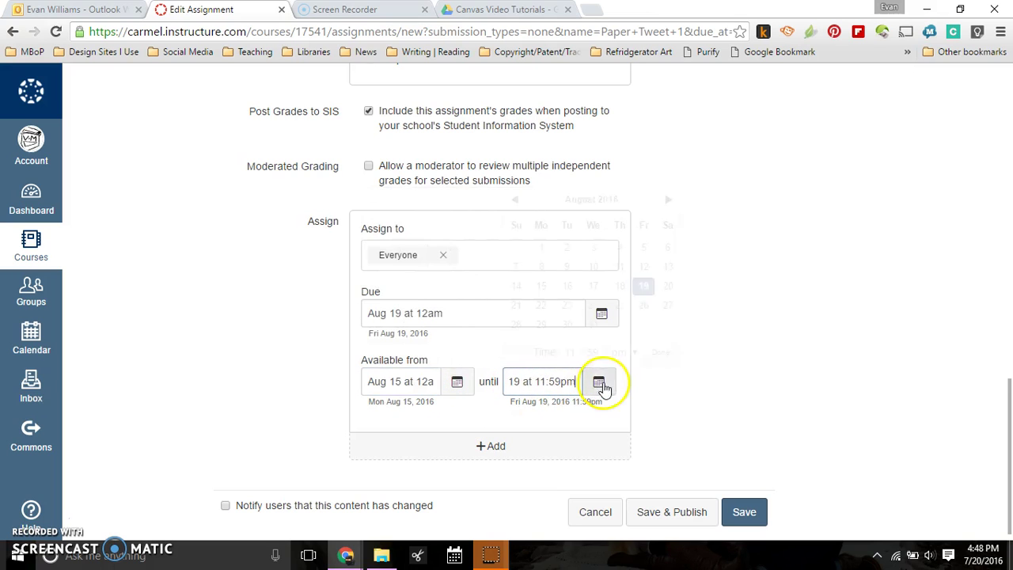
click(553, 379)
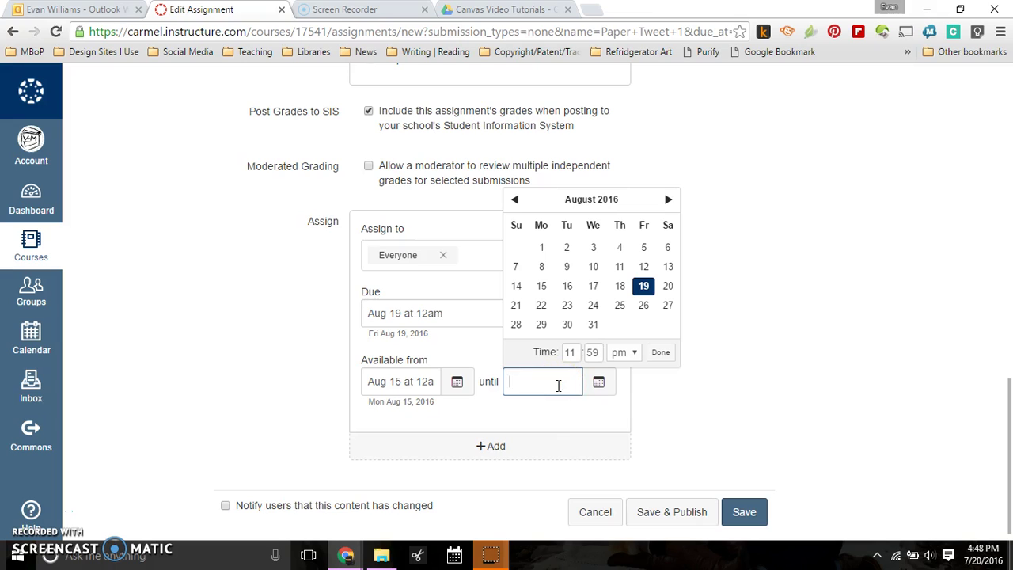
click(392, 388)
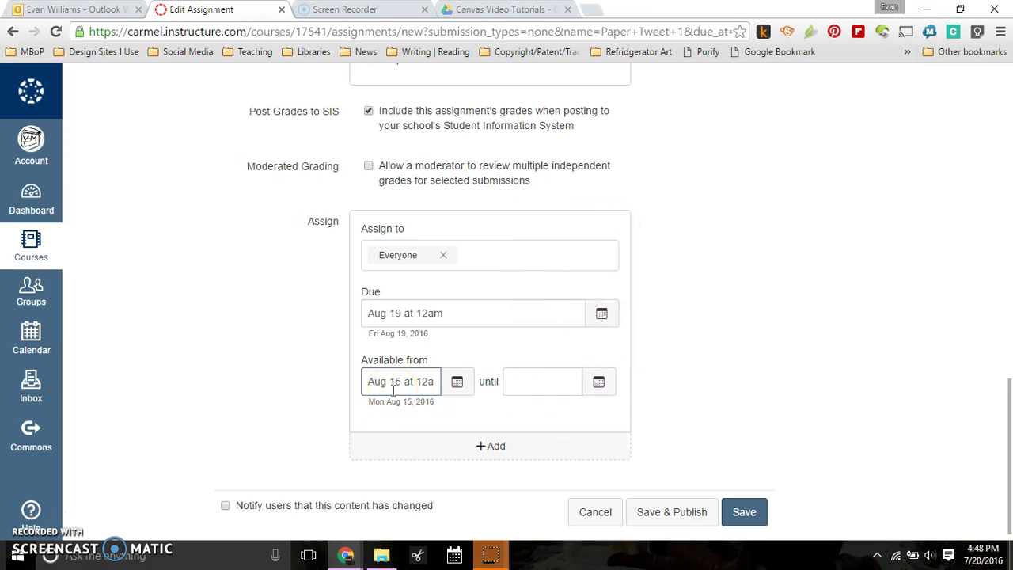
key(BackSpace)
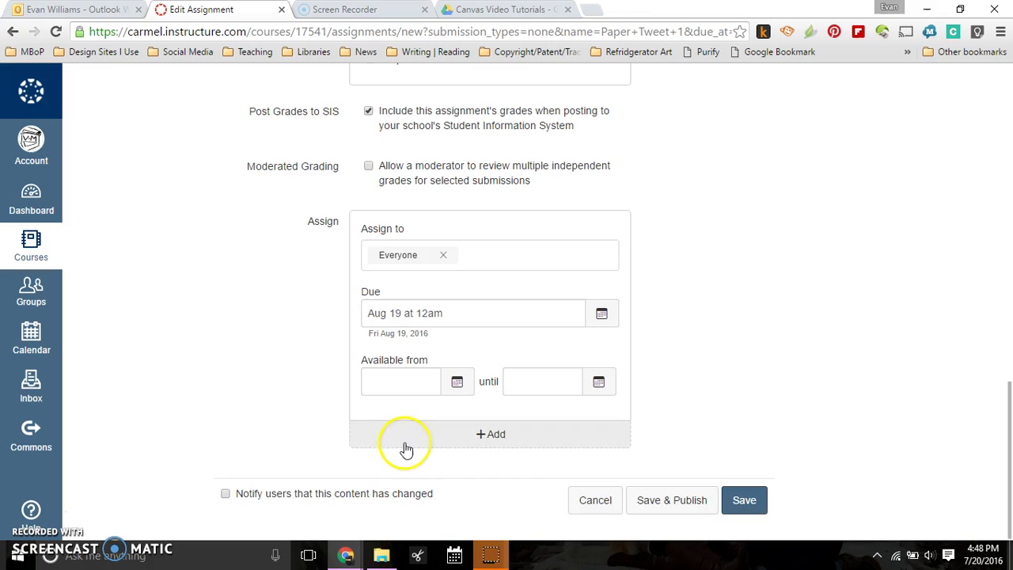
- Add a second set of assignees and dates to the assignment, and remove it again without choosing a section or student
click(404, 443)
scroll(264, 436, down, 2)
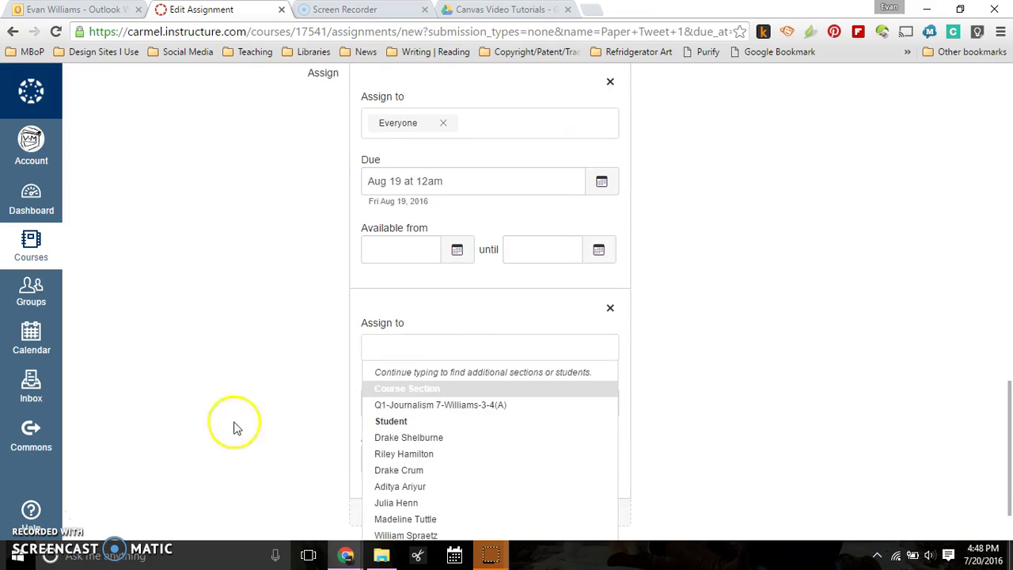
scroll(522, 387, down, 1)
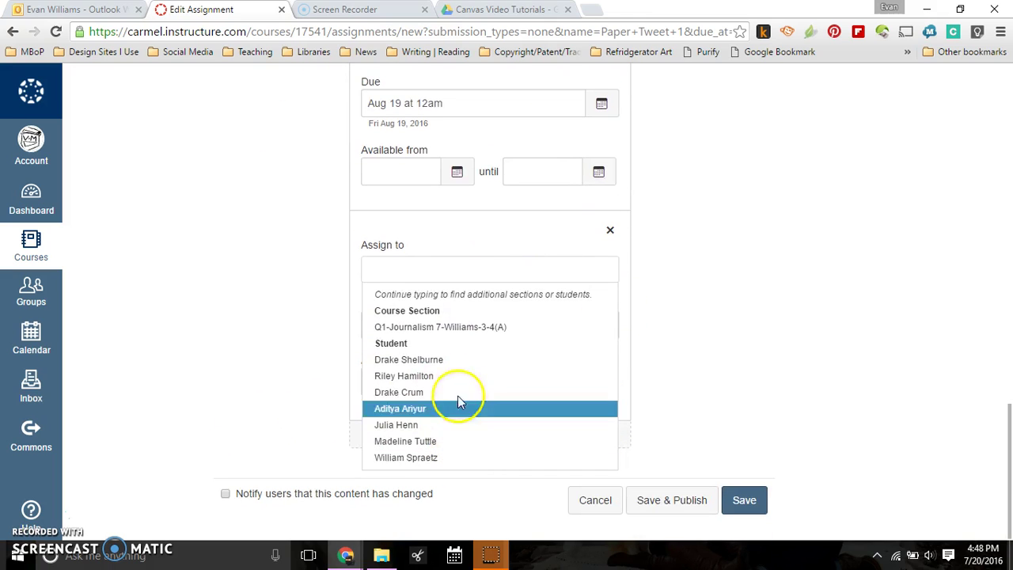
click(611, 238)
click(610, 233)
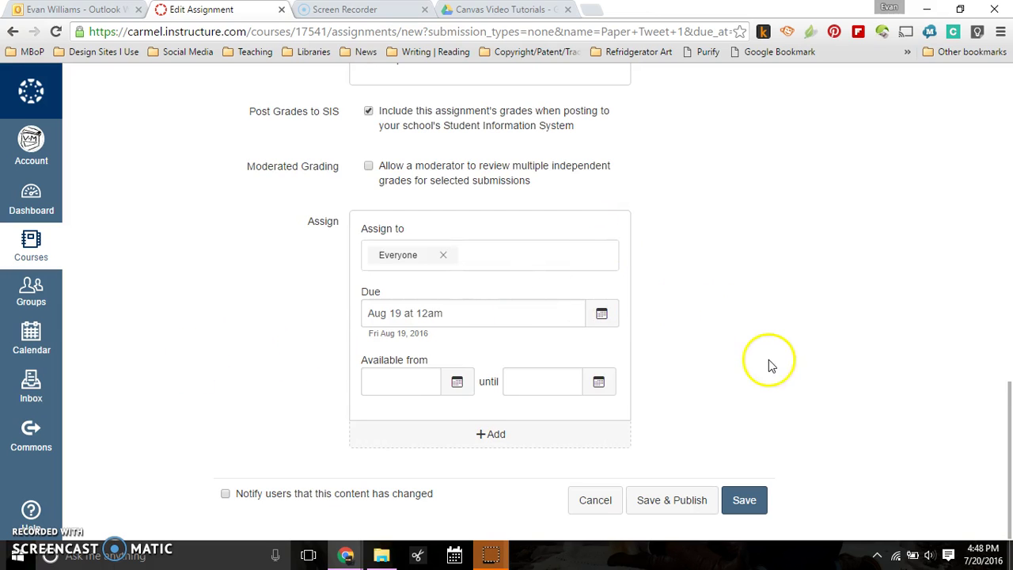
- Save the Paper Tweet 1 assignment without publishing it or notifying users of the change
click(235, 505)
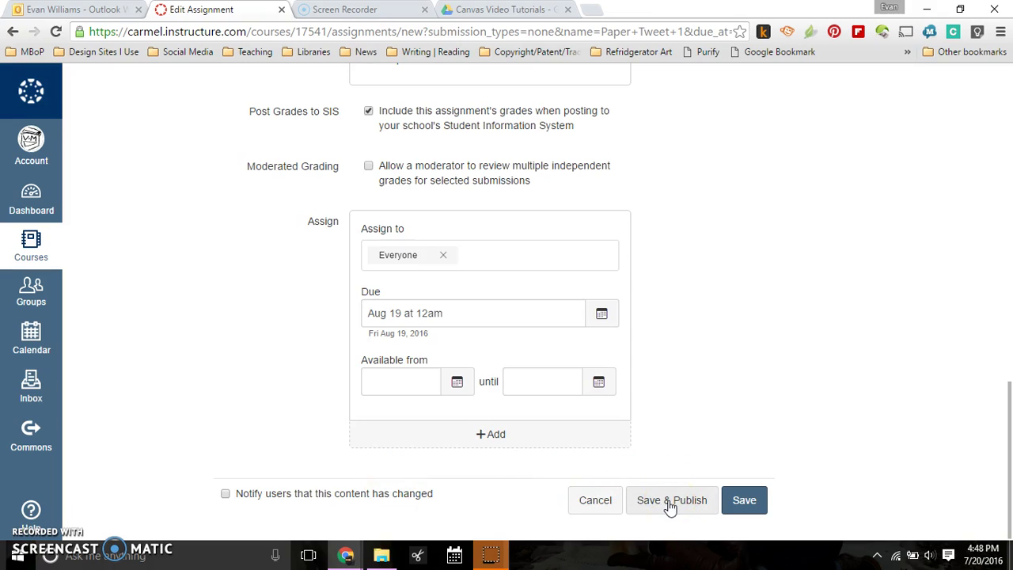
click(748, 501)
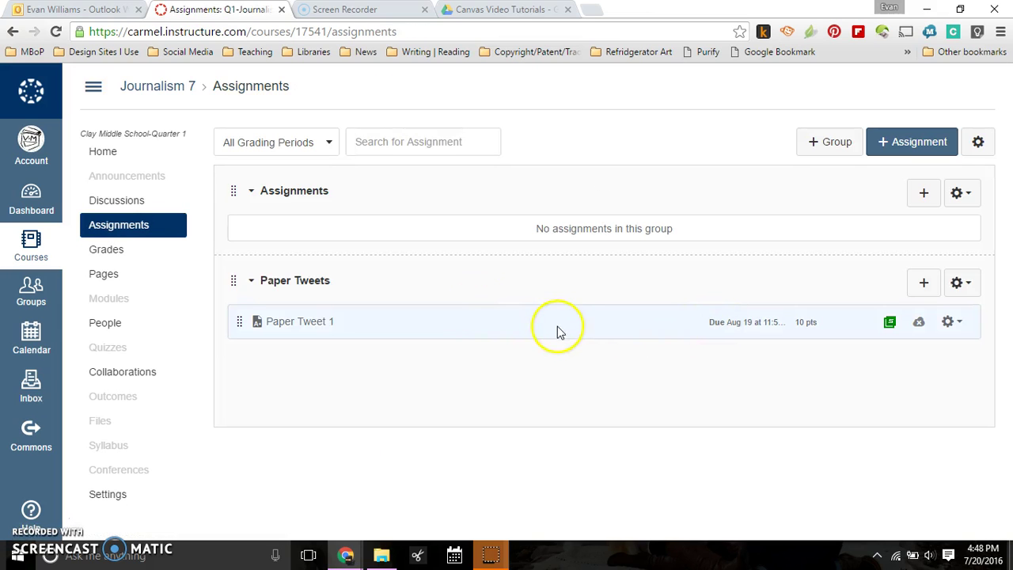
- Delete the Paper Tweet 1 assignment from the Paper Tweets group and confirm the deletion
click(967, 322)
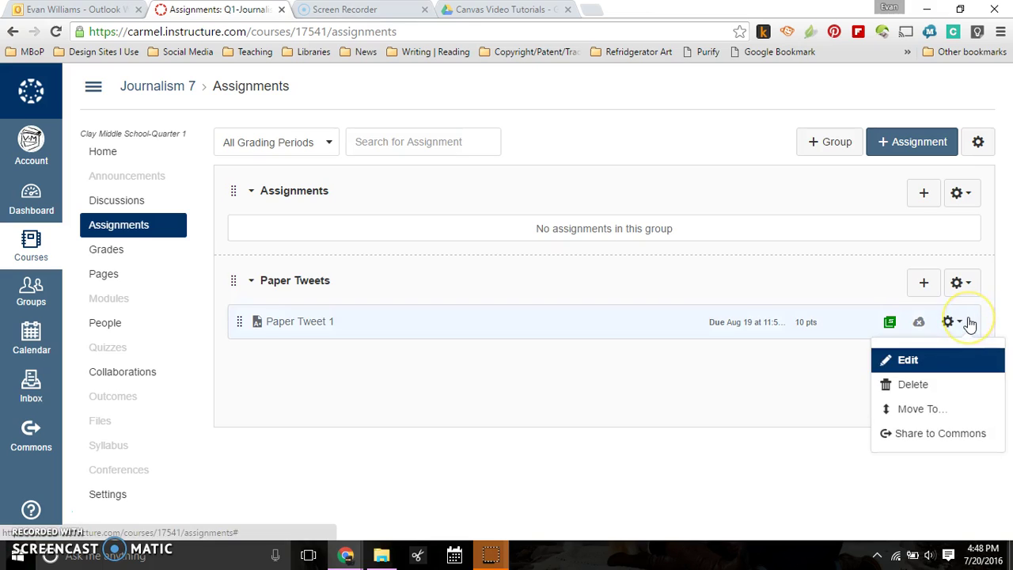
click(906, 384)
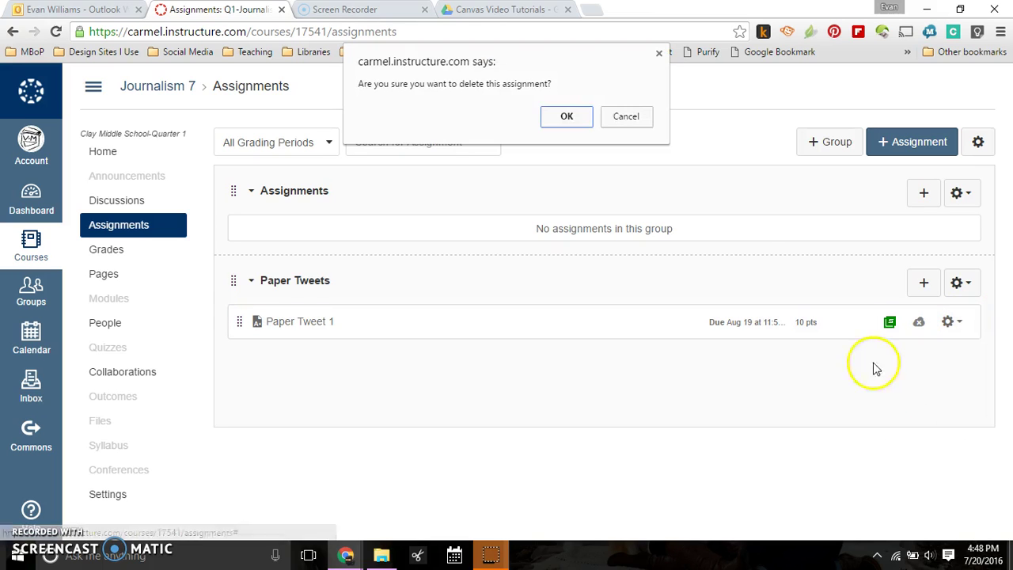
click(567, 118)
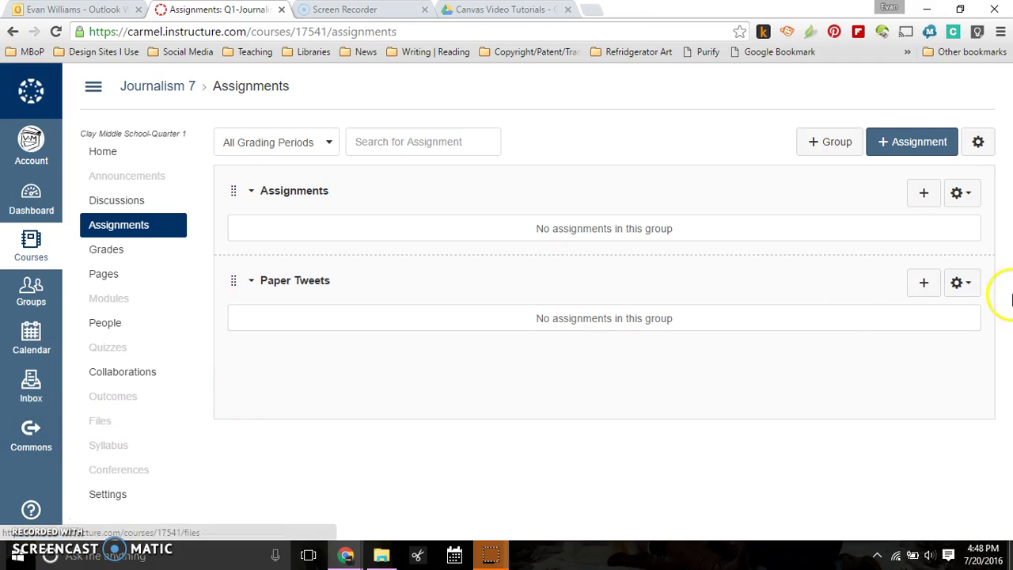
click(977, 291)
click(976, 264)
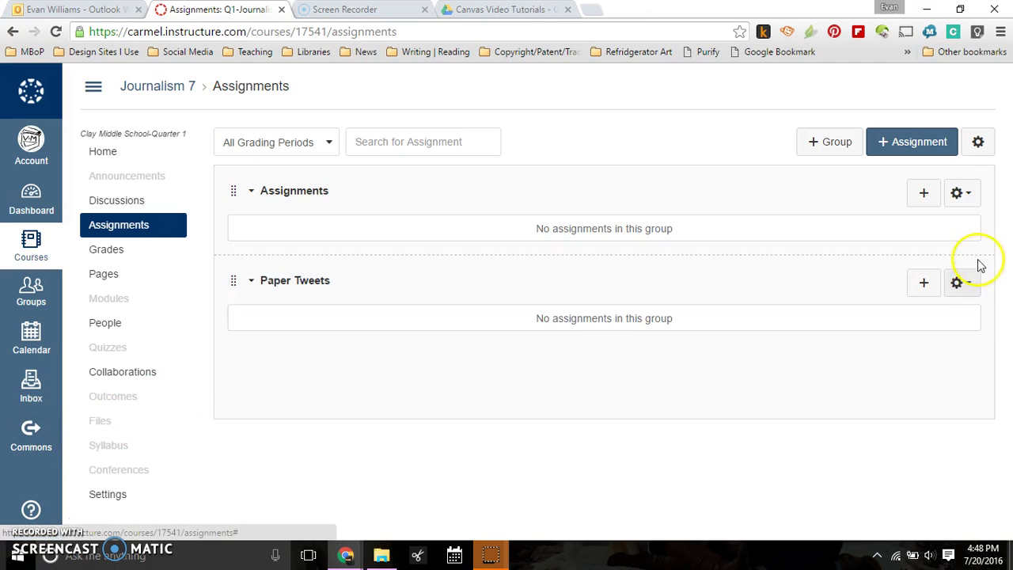
click(920, 290)
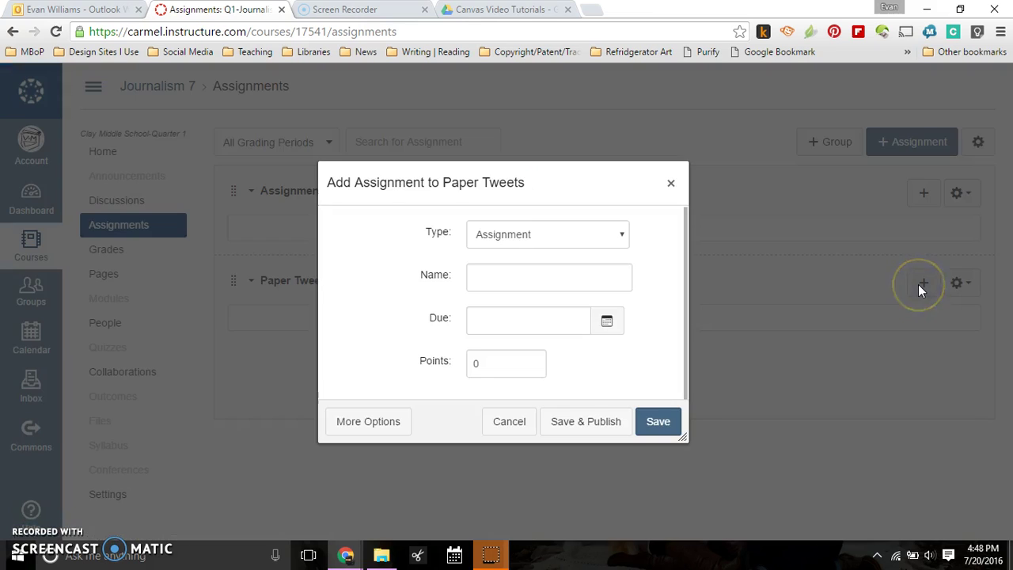
click(670, 183)
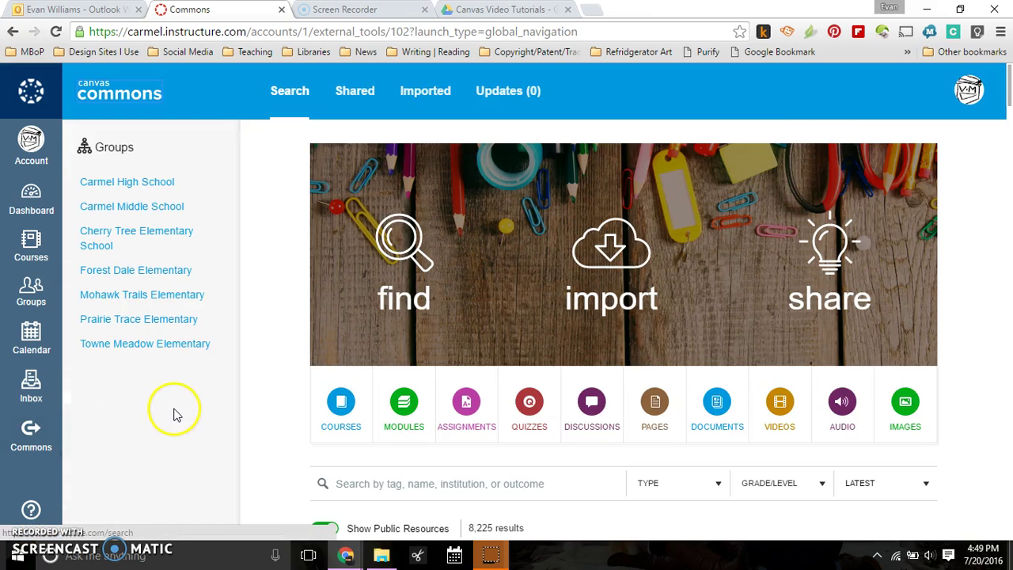
- Search Canvas Commons for "paper tweet" and open the Paper Tweet assignment to examine its summary, preview image and course import options
scroll(420, 357, down, 1)
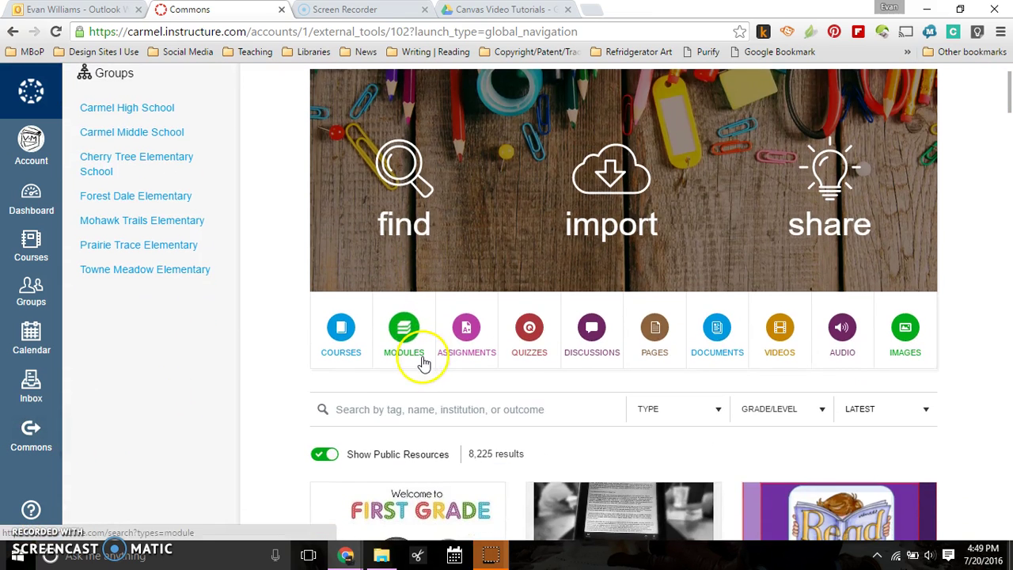
click(420, 411)
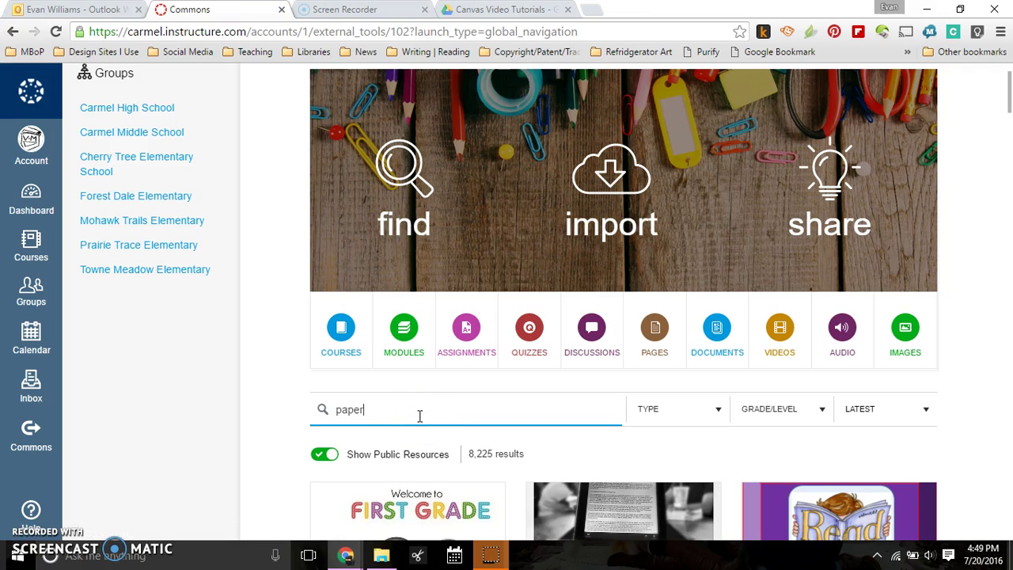
key(Return)
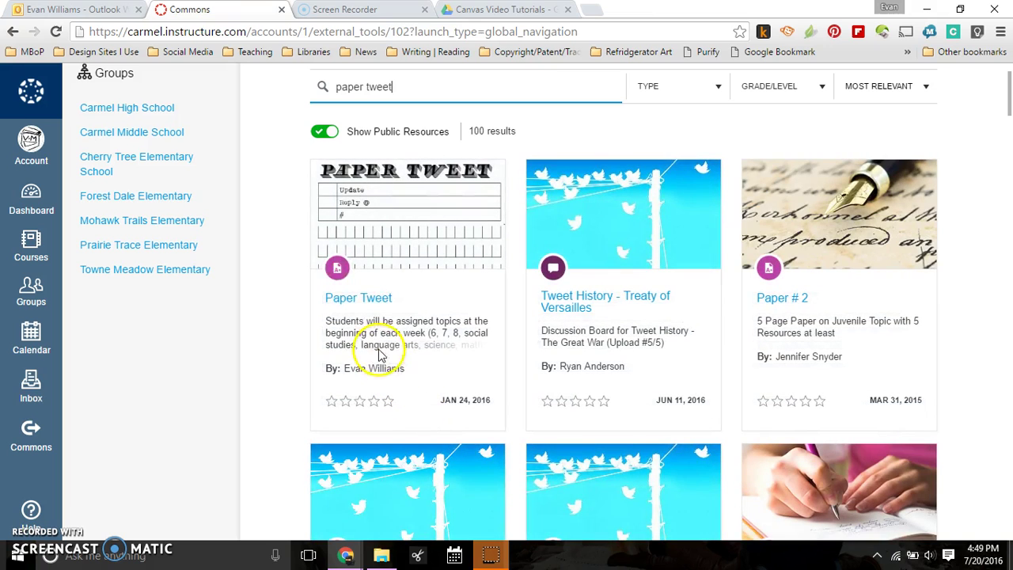
click(341, 297)
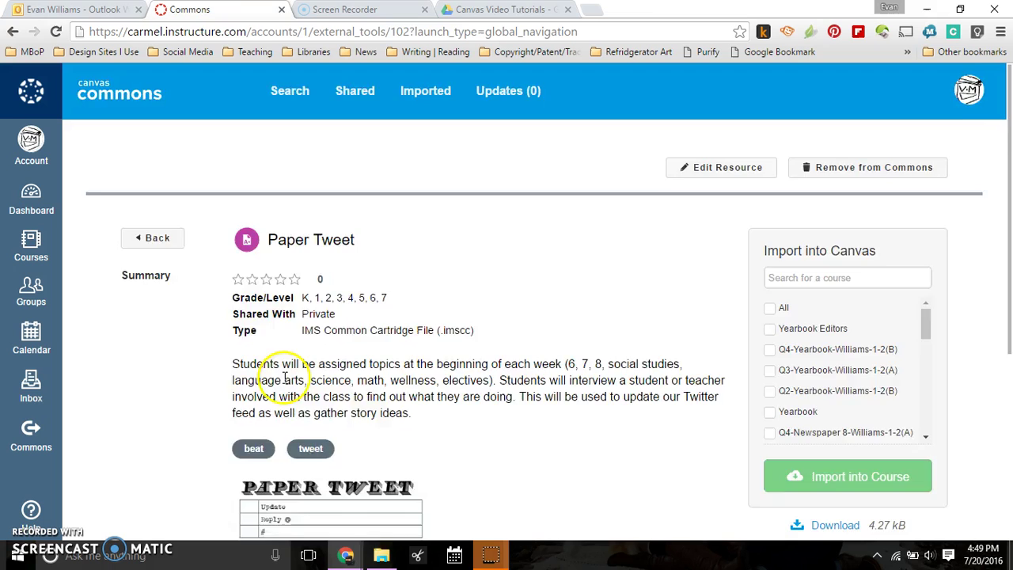
scroll(285, 378, down, 2)
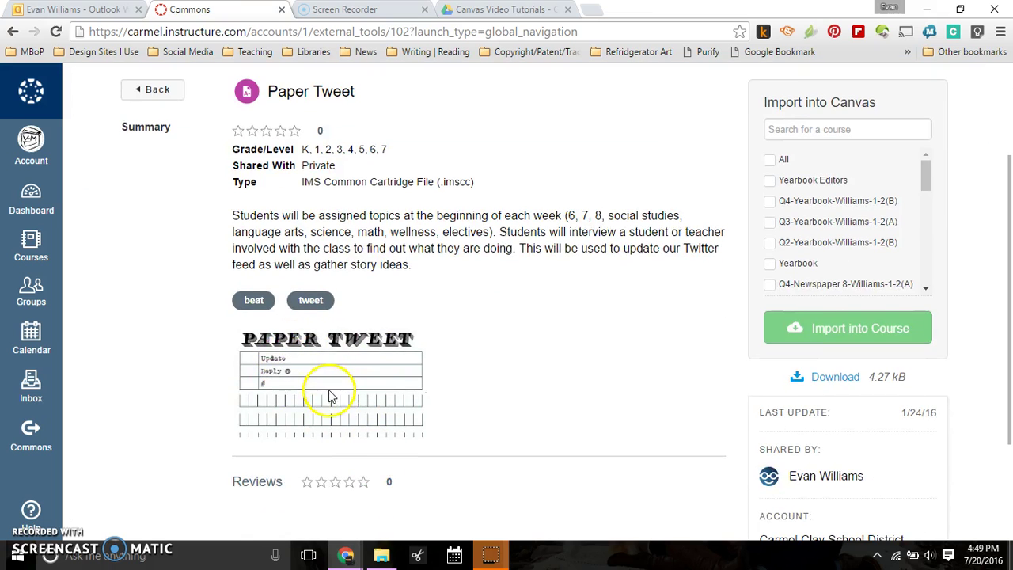
scroll(332, 396, up, 2)
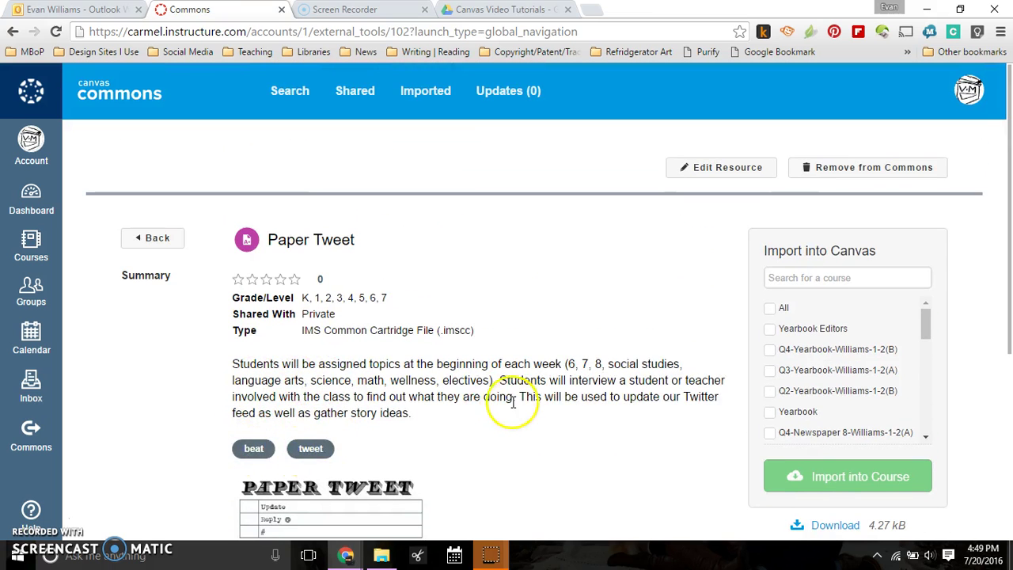
scroll(512, 408, down, 2)
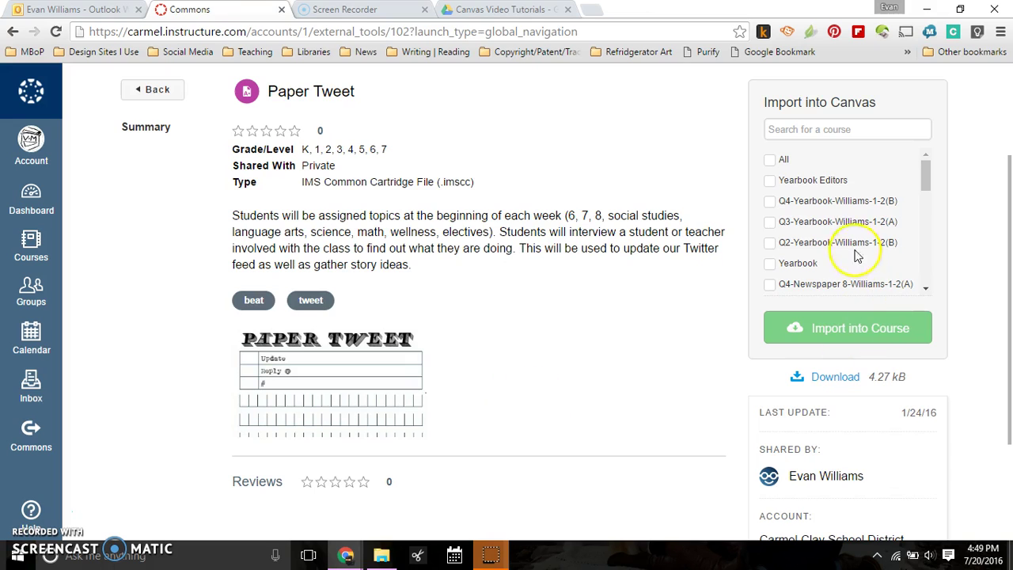
- Search the import course list for "jour", select the Journalism 7 course and import the Paper Tweet assignment into it
drag(927, 180, 927, 136)
click(862, 131)
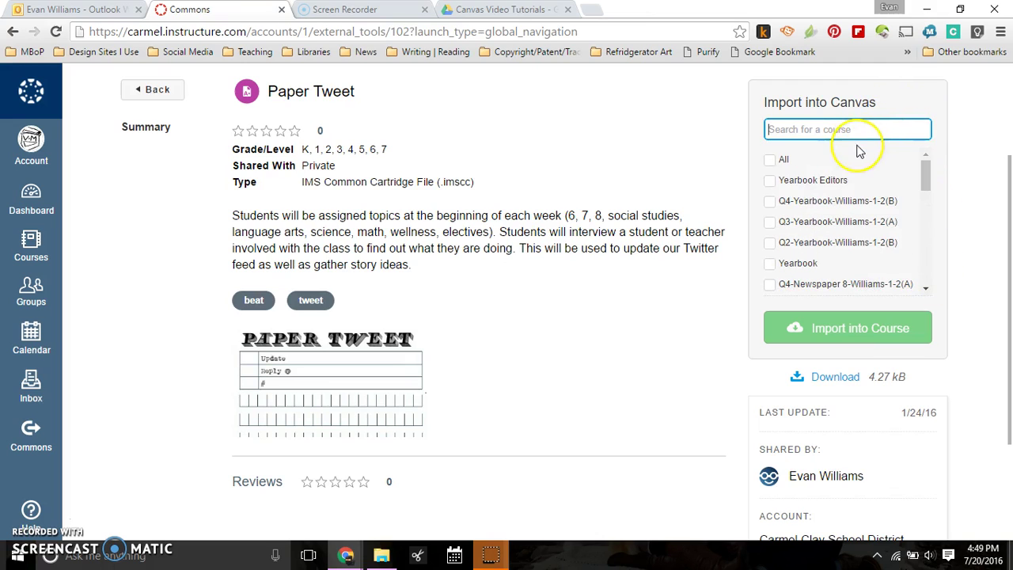
text(yearbook)
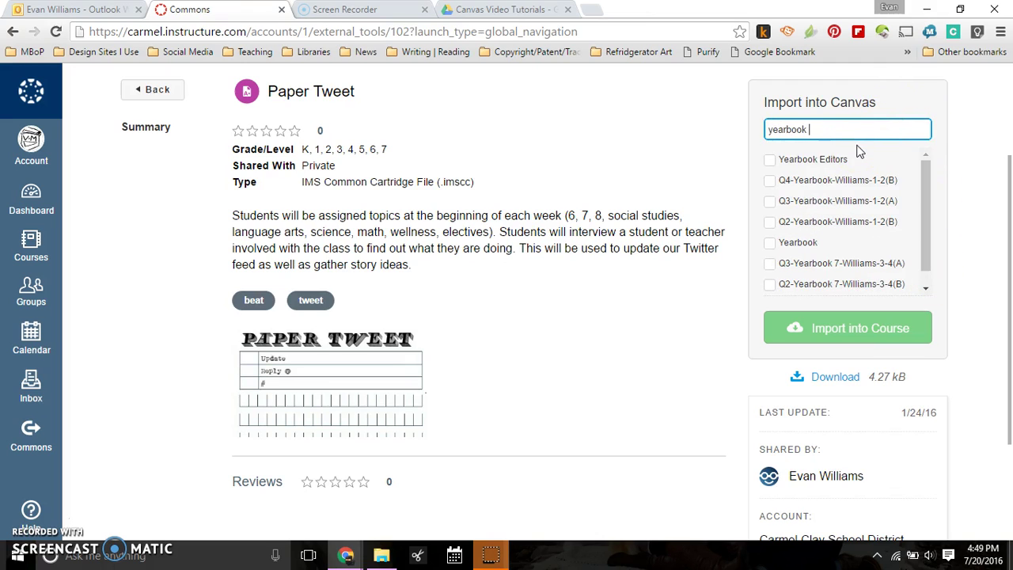
key(BackSpace)
text(jour)
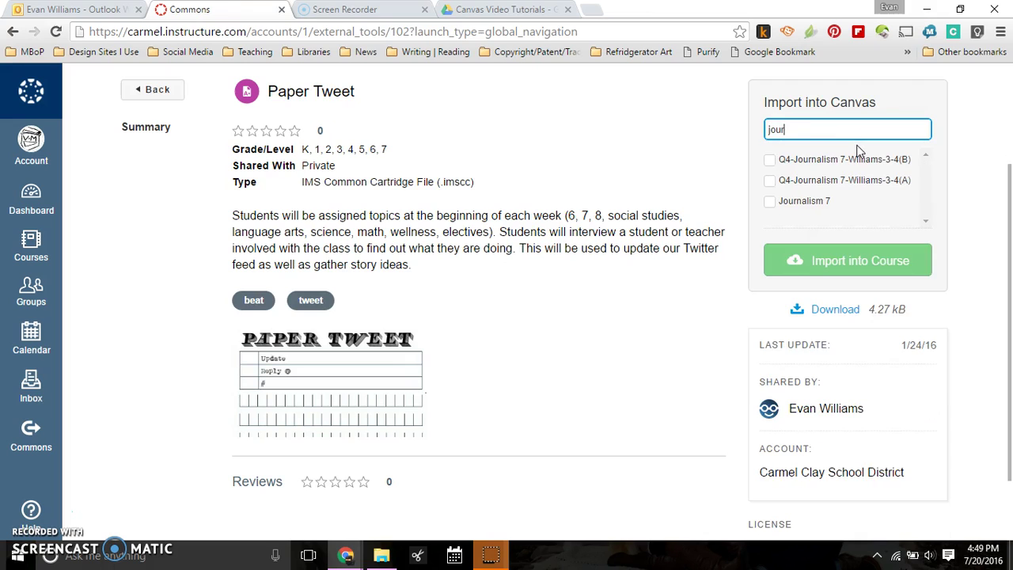
click(769, 200)
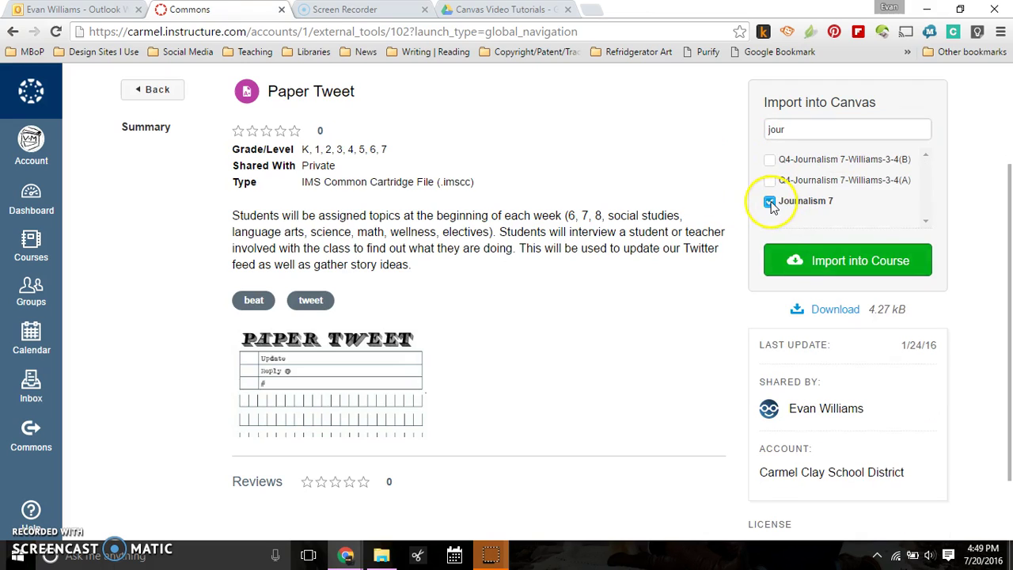
click(796, 261)
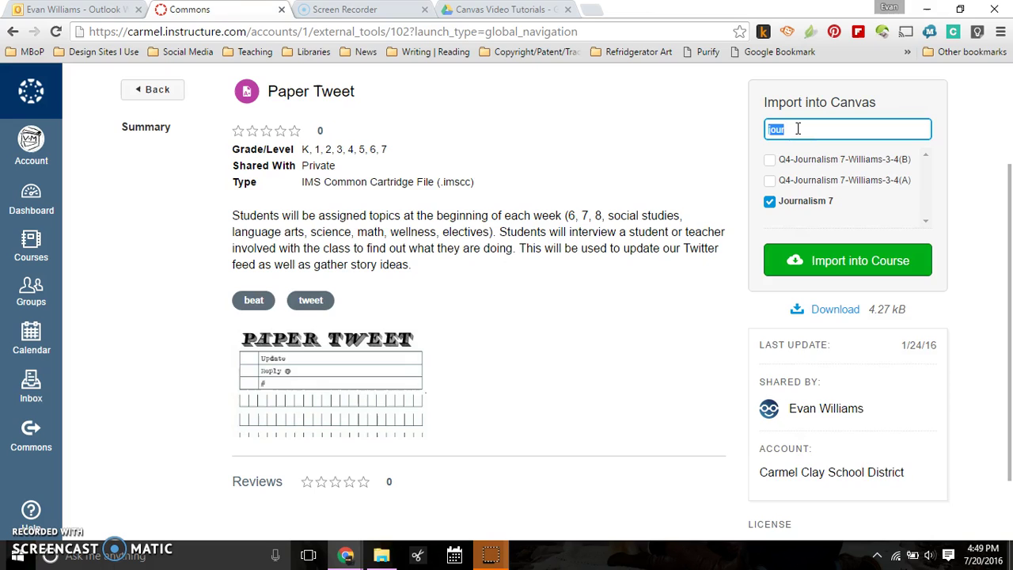
- Search the import course list for "news", select the Newspaper course and import the Paper Tweet assignment into it
text(news)
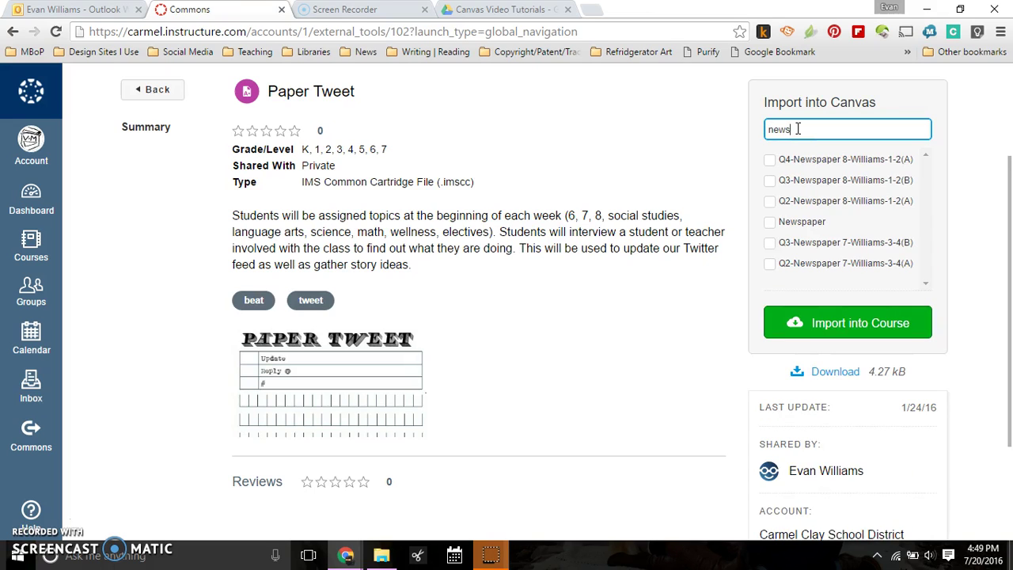
click(768, 221)
click(815, 318)
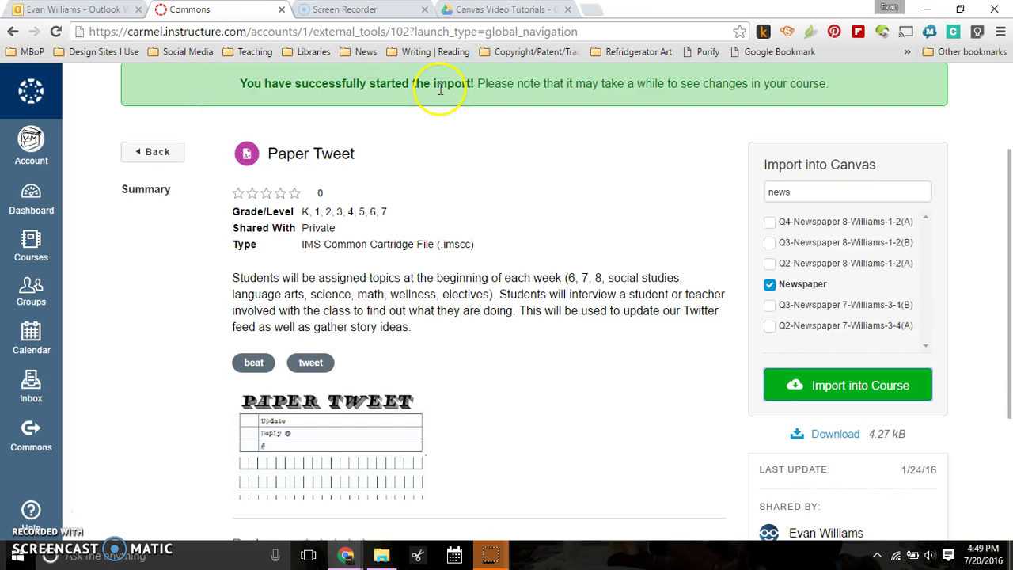
- In Journalism 7's assignments, move Paper Tweet from Imported Assignments into the Paper Tweets group and enable posting its grade to SIS
click(29, 244)
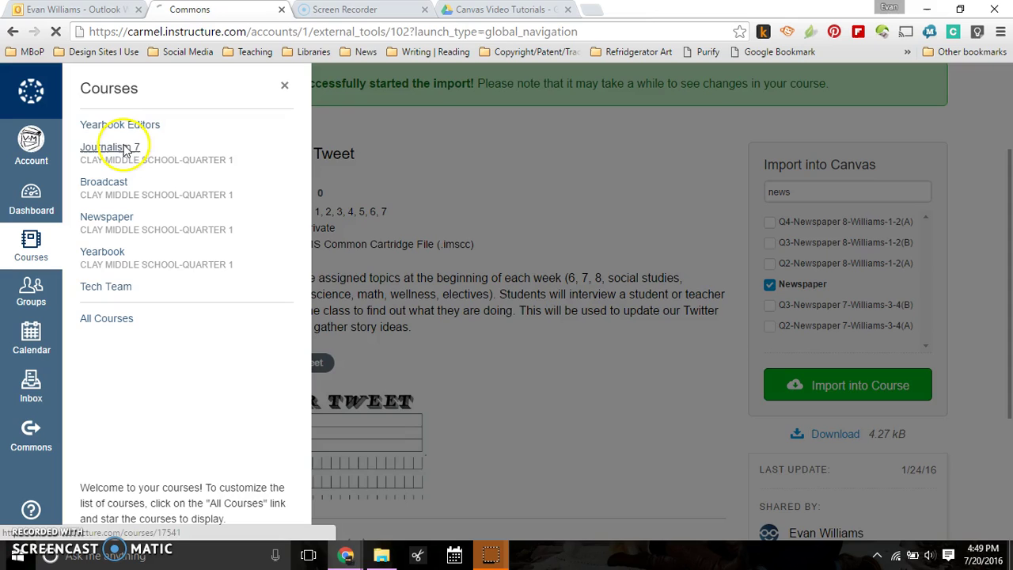
click(125, 148)
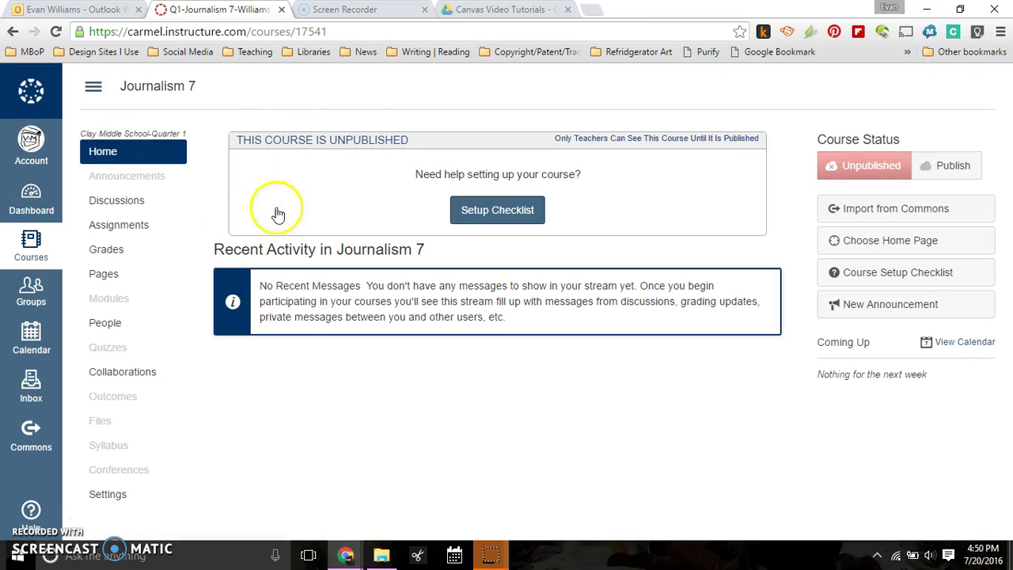
click(125, 231)
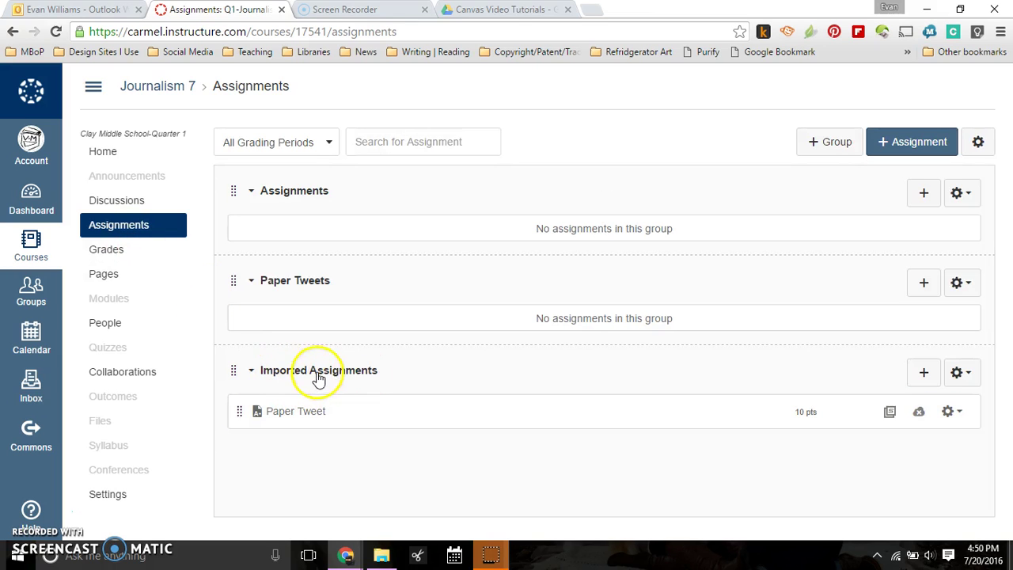
drag(359, 417, 356, 322)
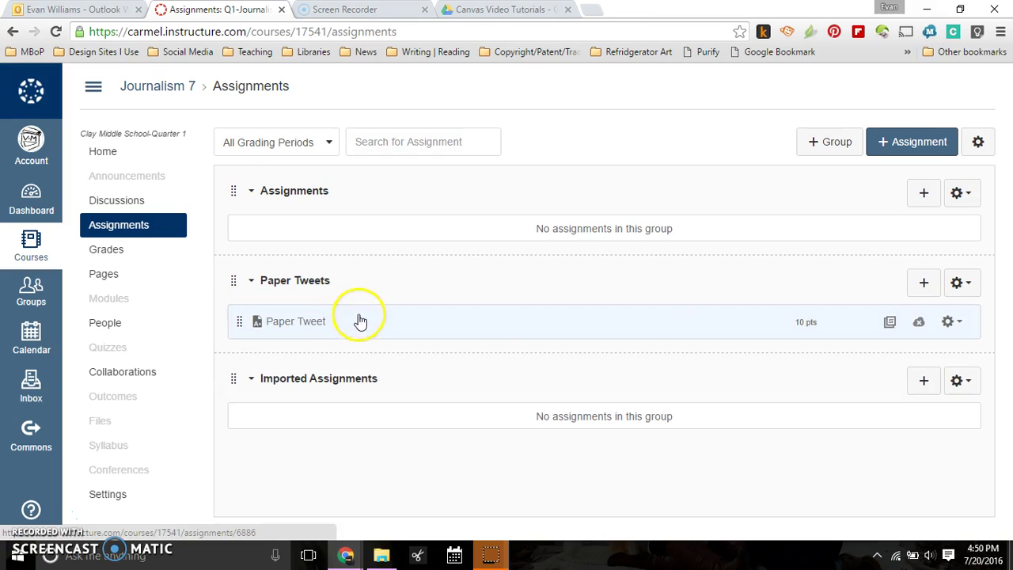
click(890, 323)
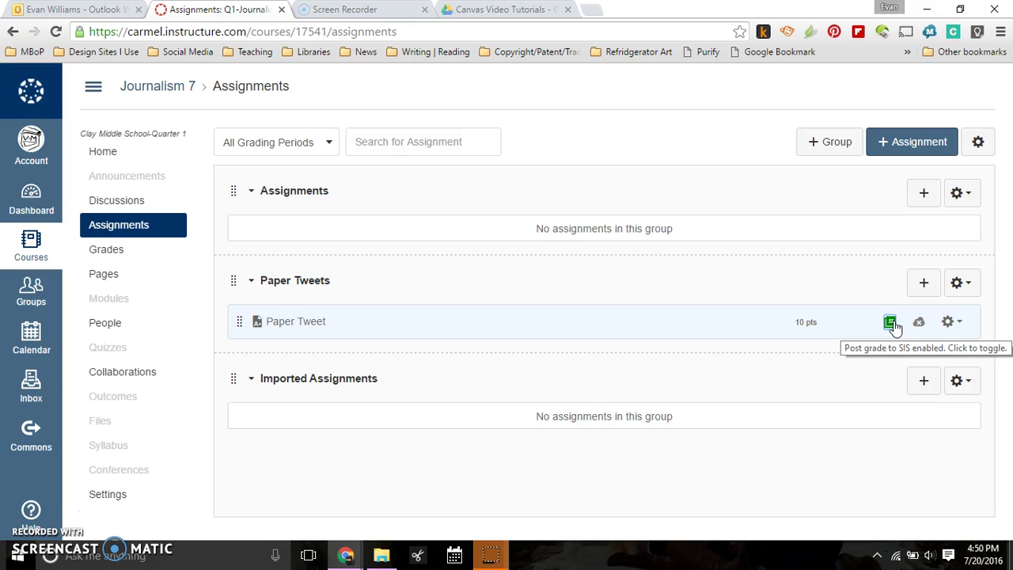
click(891, 326)
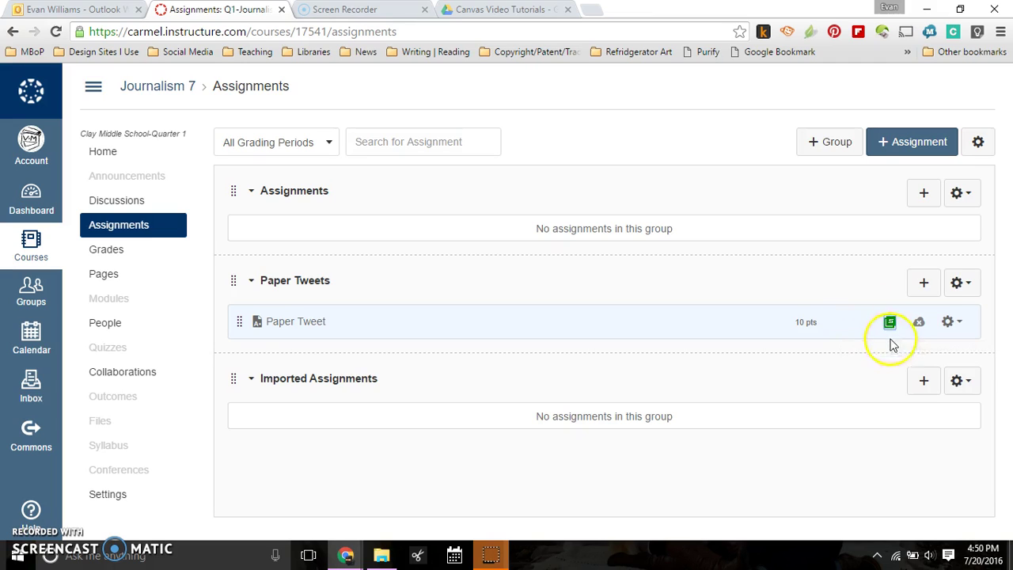
- Attach the existing Paper Tweet Rubric from the Q4-Yearbook course to the Paper Tweet assignment
click(300, 323)
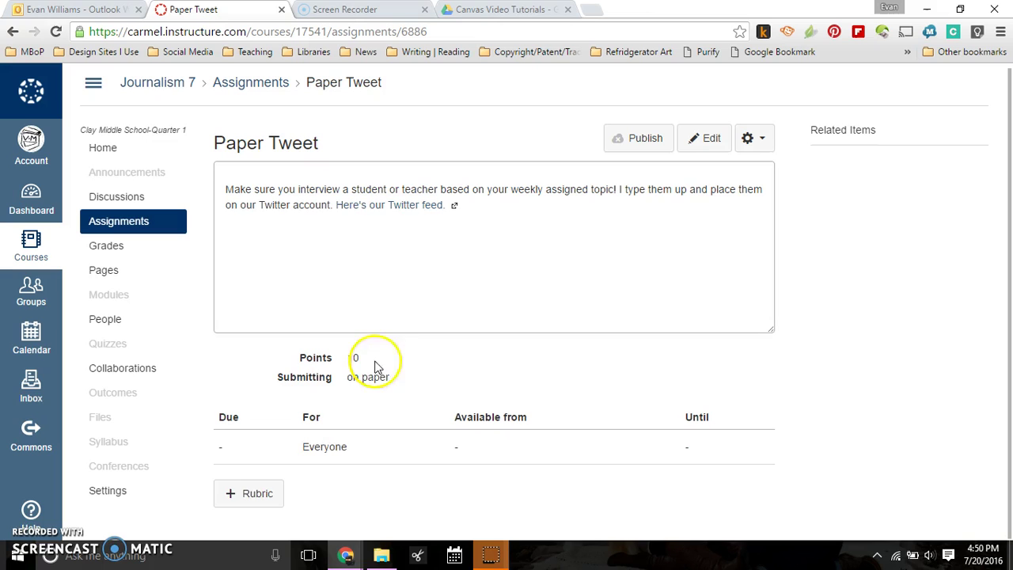
click(253, 495)
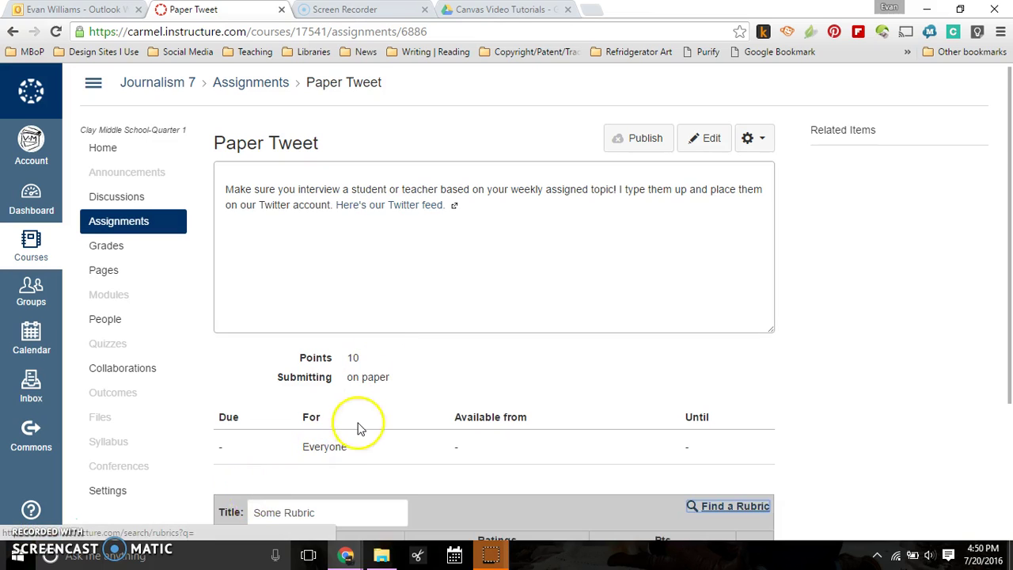
scroll(358, 426, down, 3)
click(357, 323)
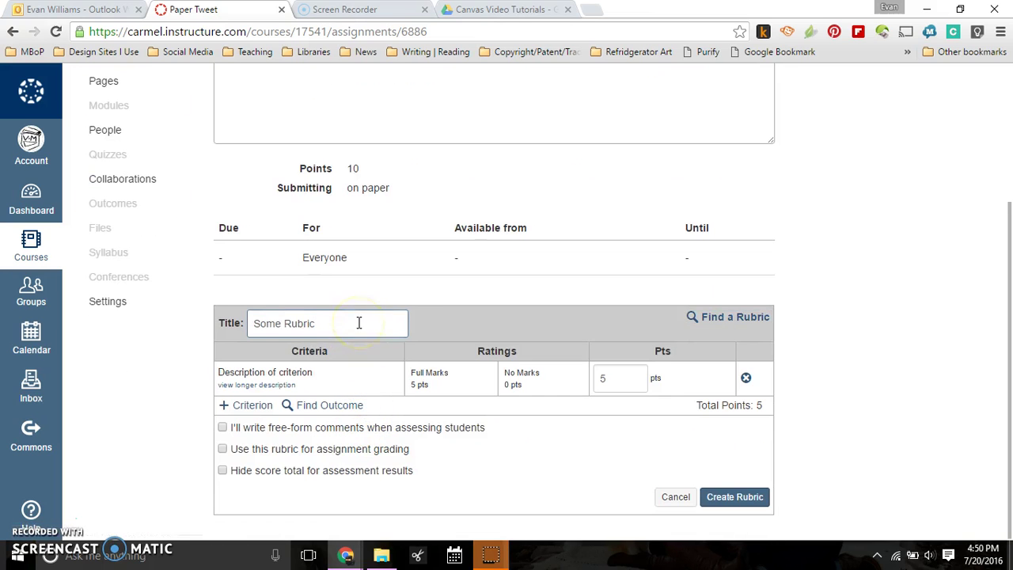
click(740, 315)
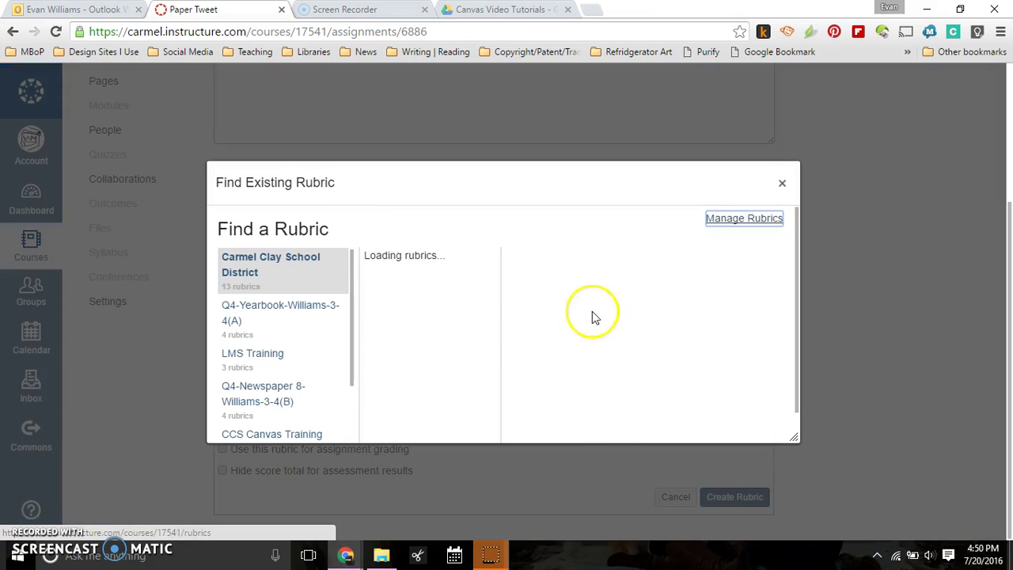
click(384, 311)
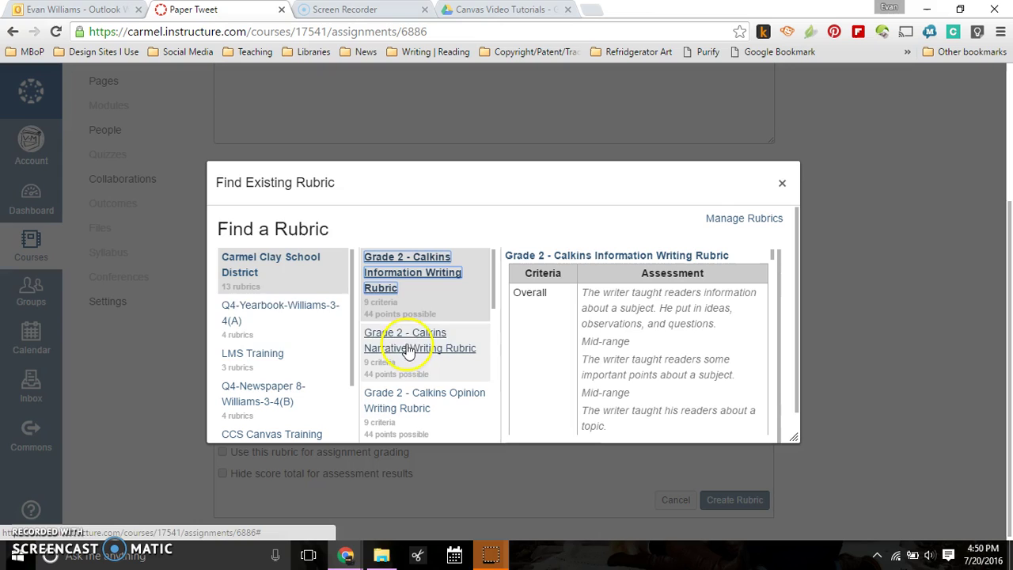
click(272, 328)
scroll(271, 331, down, 1)
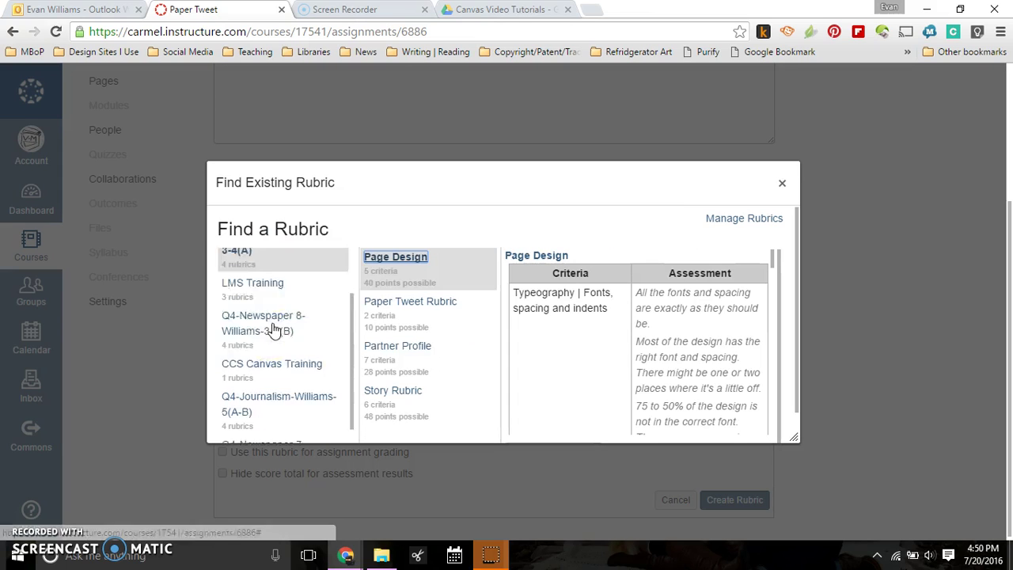
scroll(271, 328, down, 1)
click(448, 325)
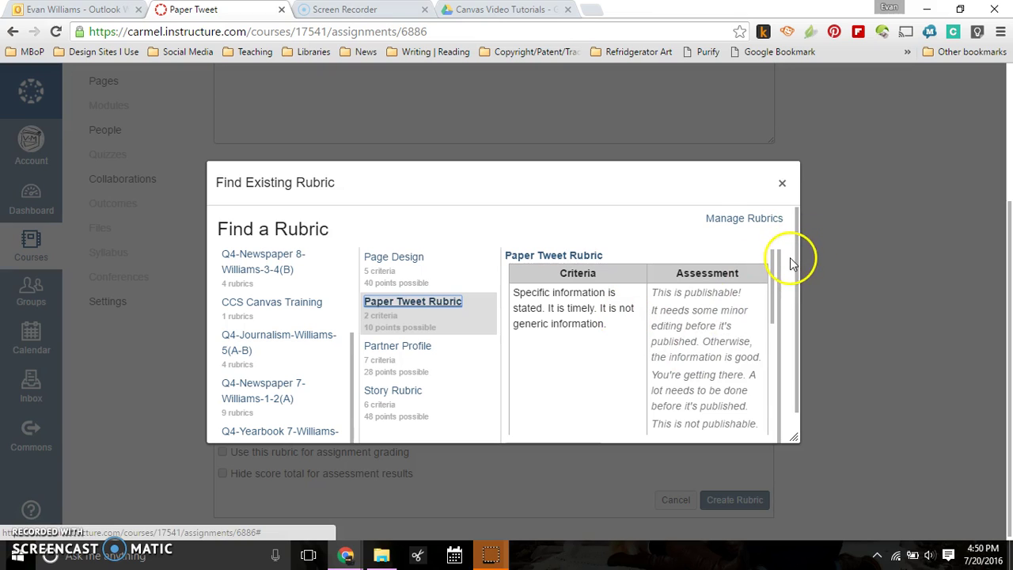
drag(791, 265, 786, 372)
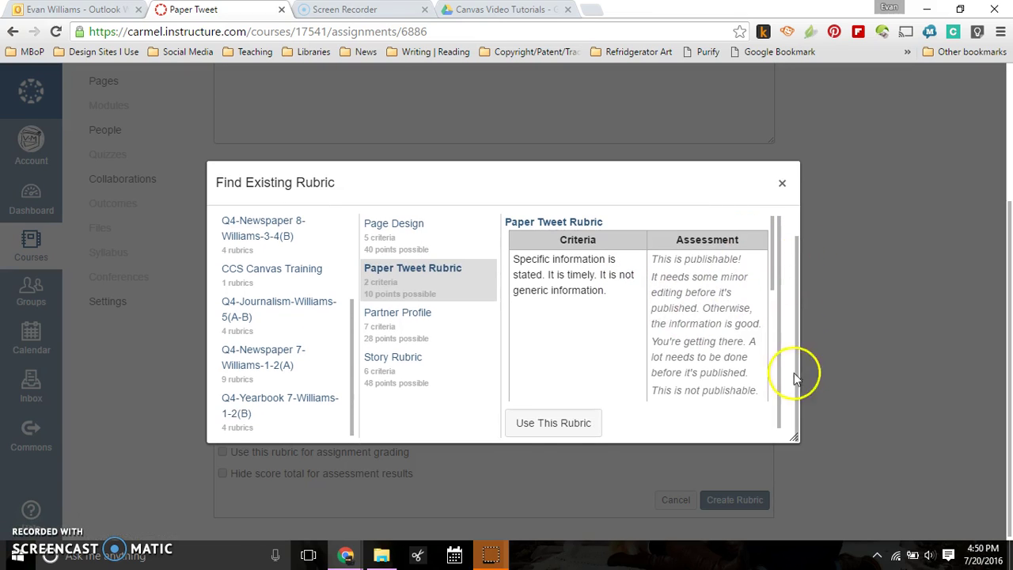
click(526, 422)
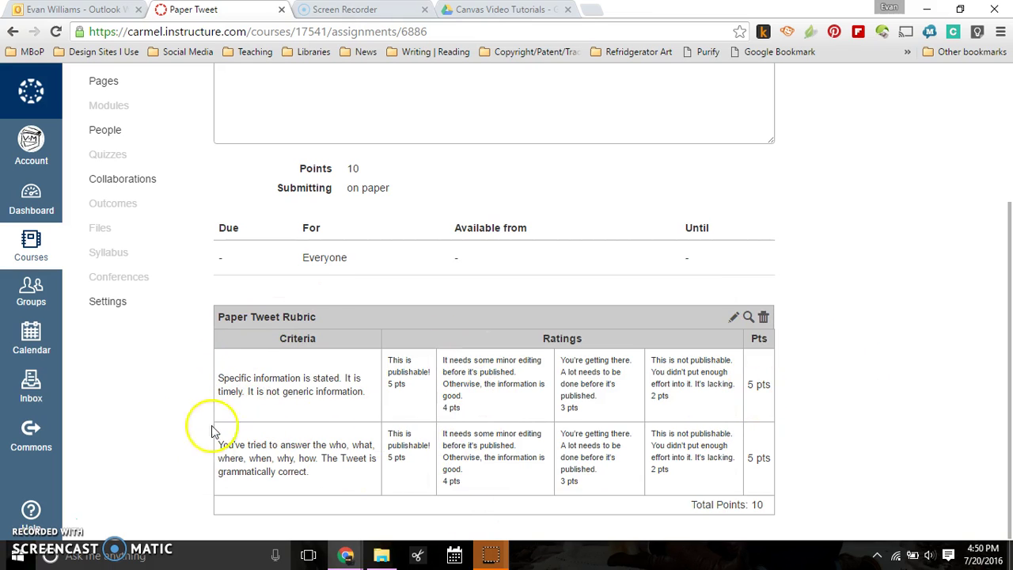
- Review the attached Paper Tweet Rubric, delete it from the assignment and confirm the deletion
scroll(867, 278, up, 2)
scroll(865, 278, down, 2)
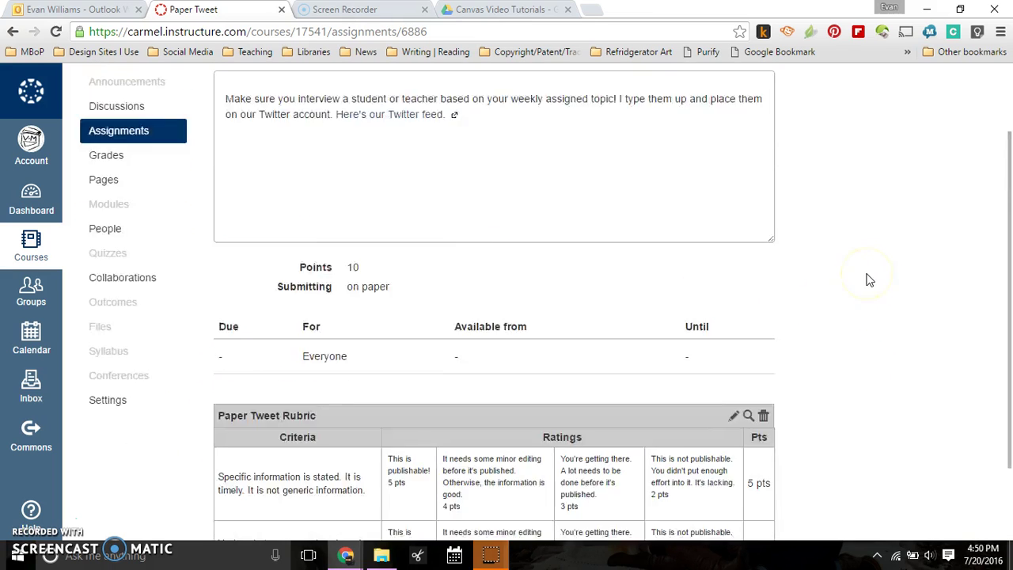
scroll(819, 315, up, 3)
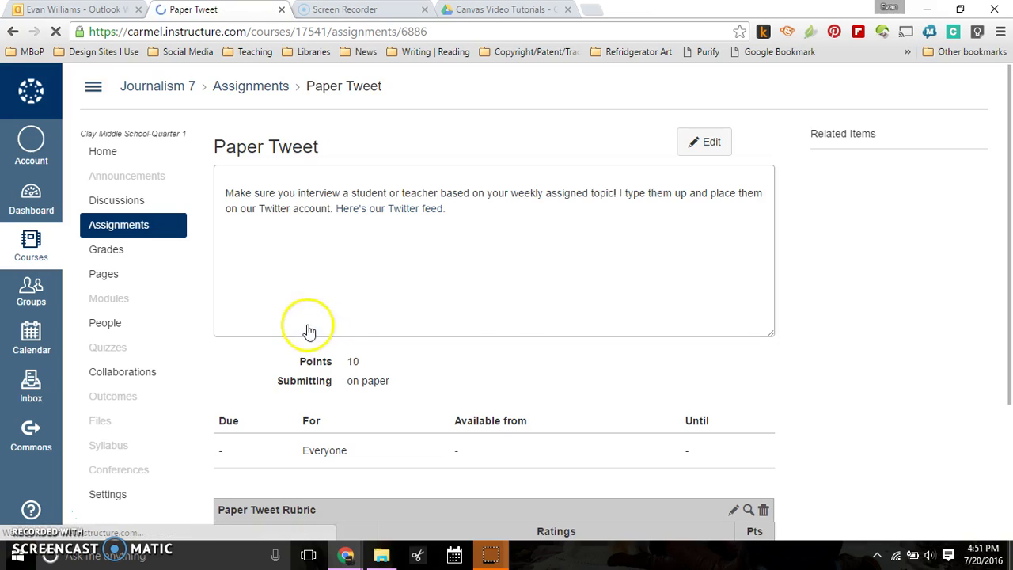
scroll(791, 424, down, 3)
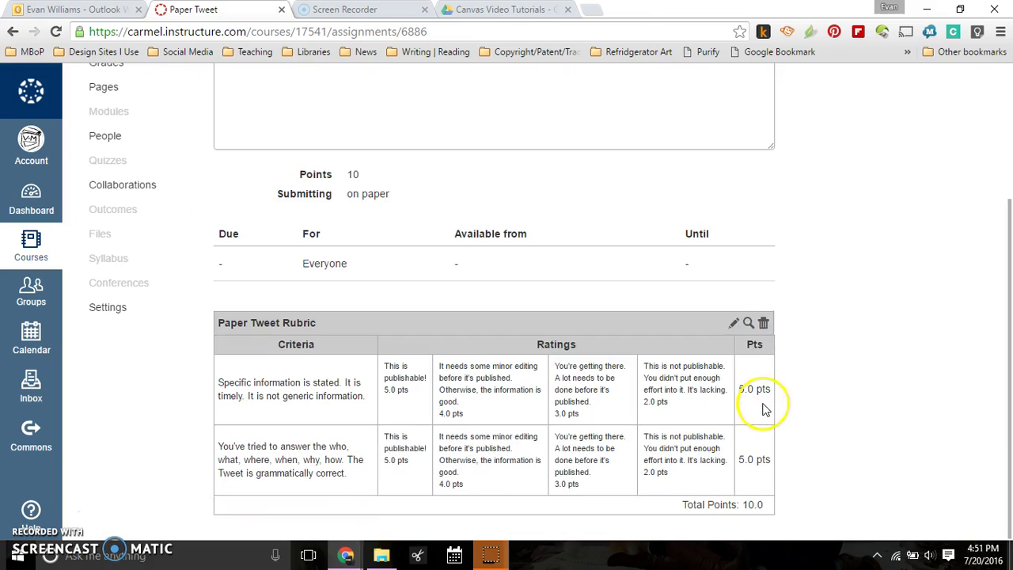
click(763, 322)
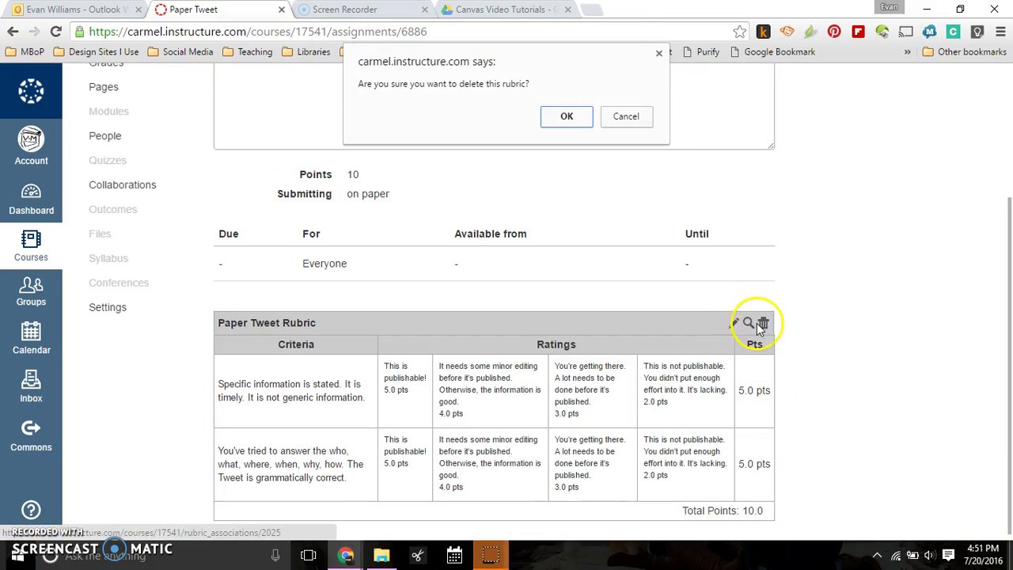
click(566, 112)
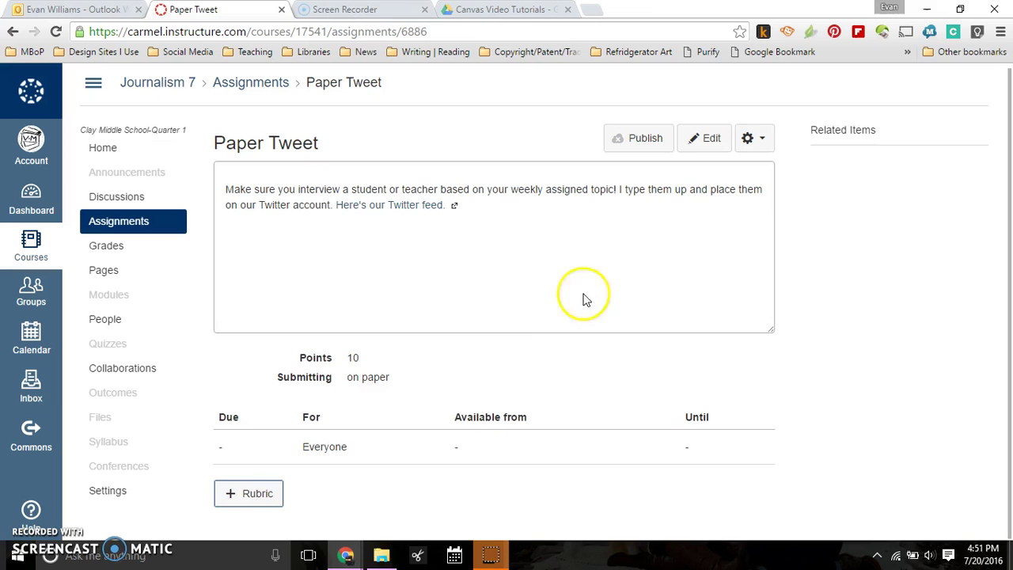
- Start a new rubric with two extra ratings between Full Marks and No Marks, and cancel it without creating it
click(248, 495)
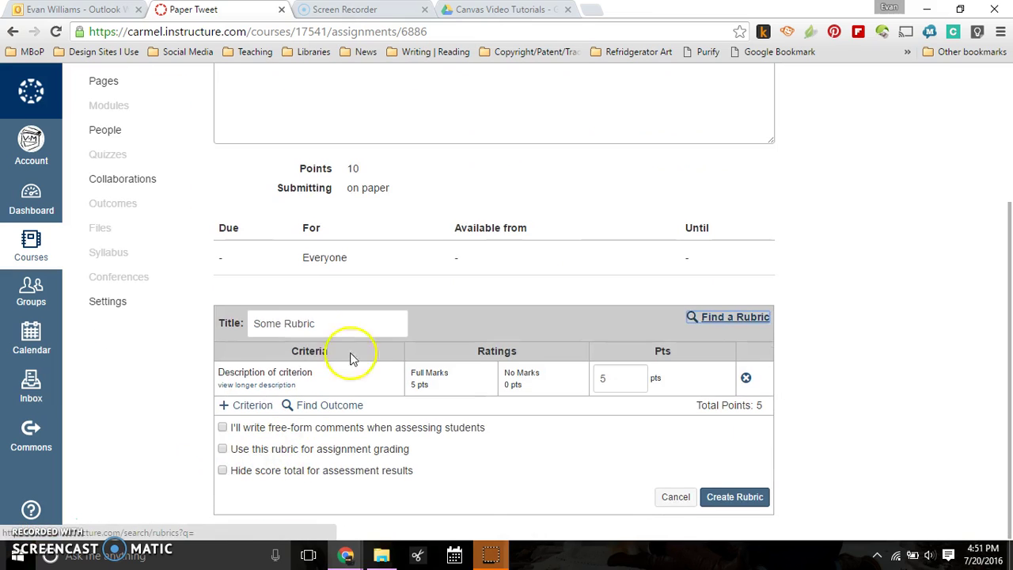
drag(368, 324, 247, 315)
mouse_move(388, 385)
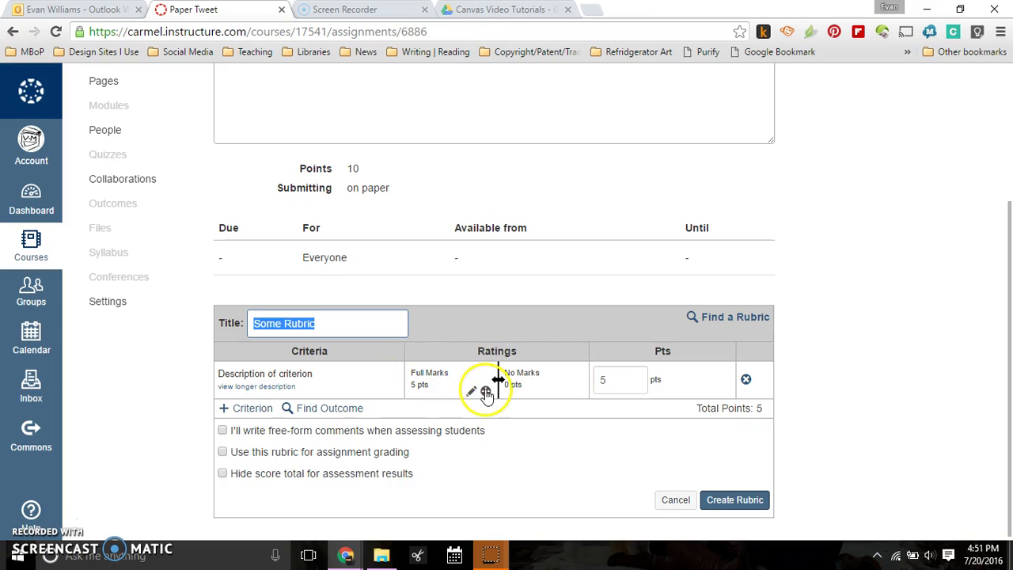
click(485, 391)
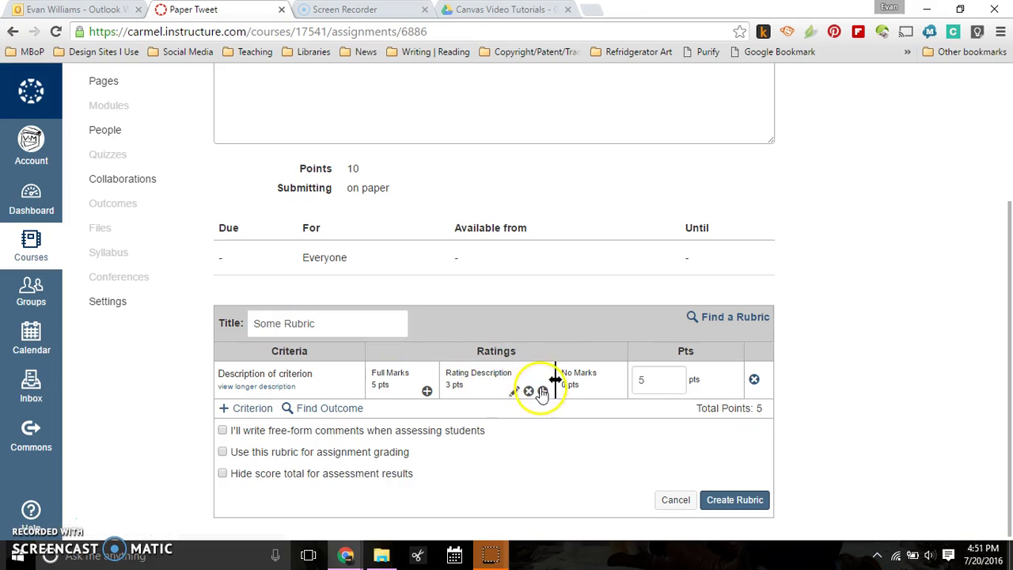
click(542, 391)
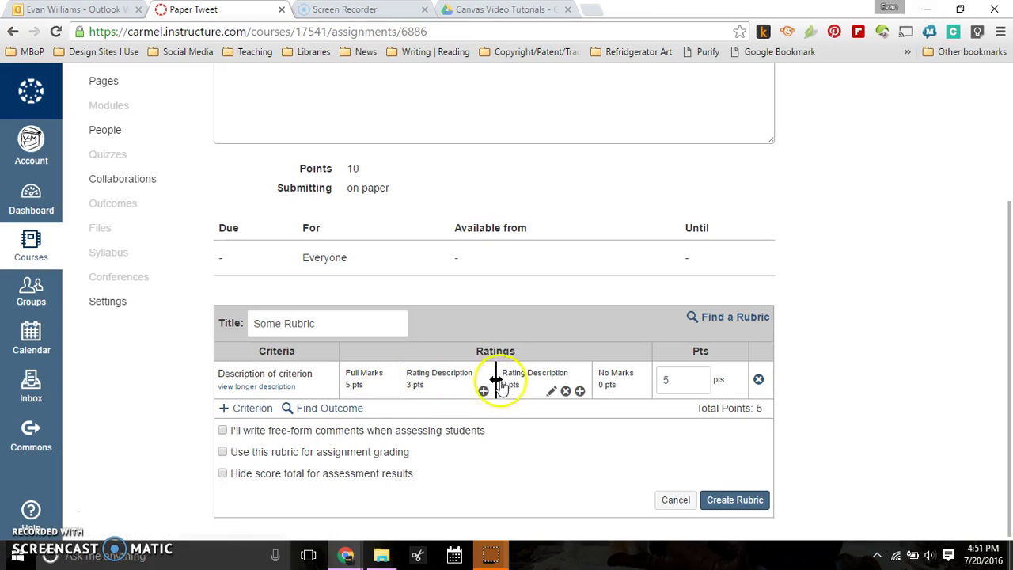
click(376, 375)
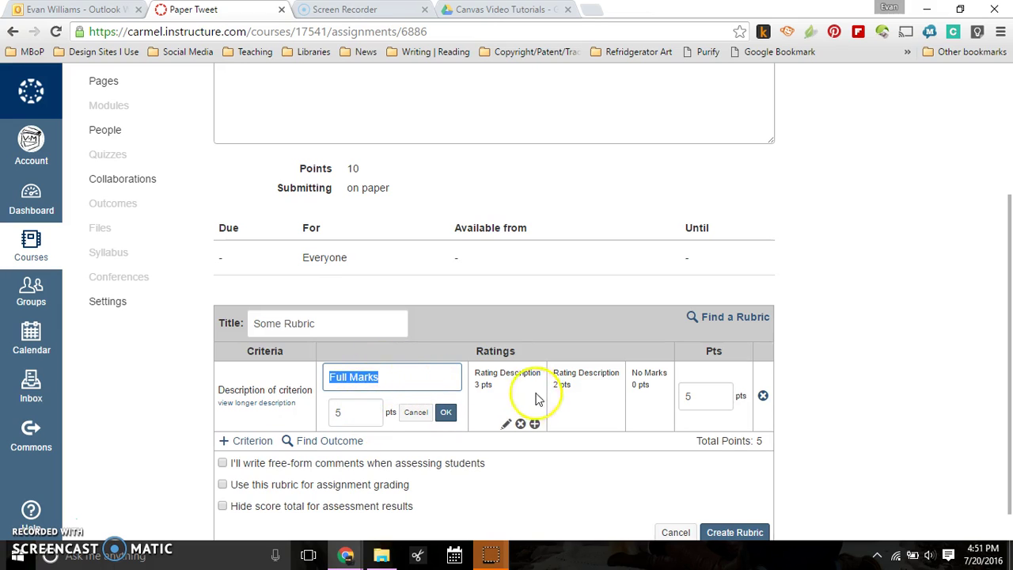
scroll(192, 408, down, 1)
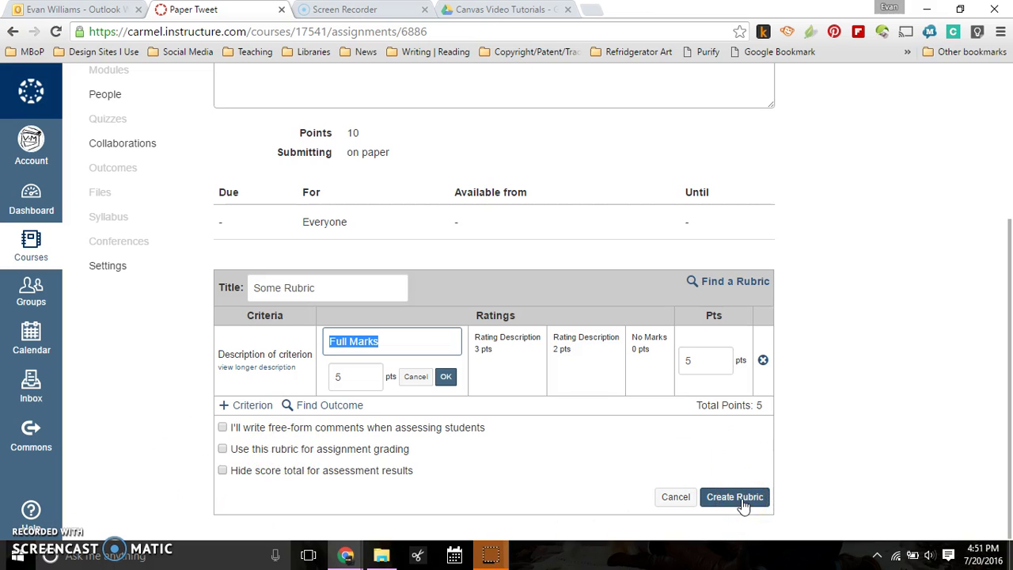
click(674, 496)
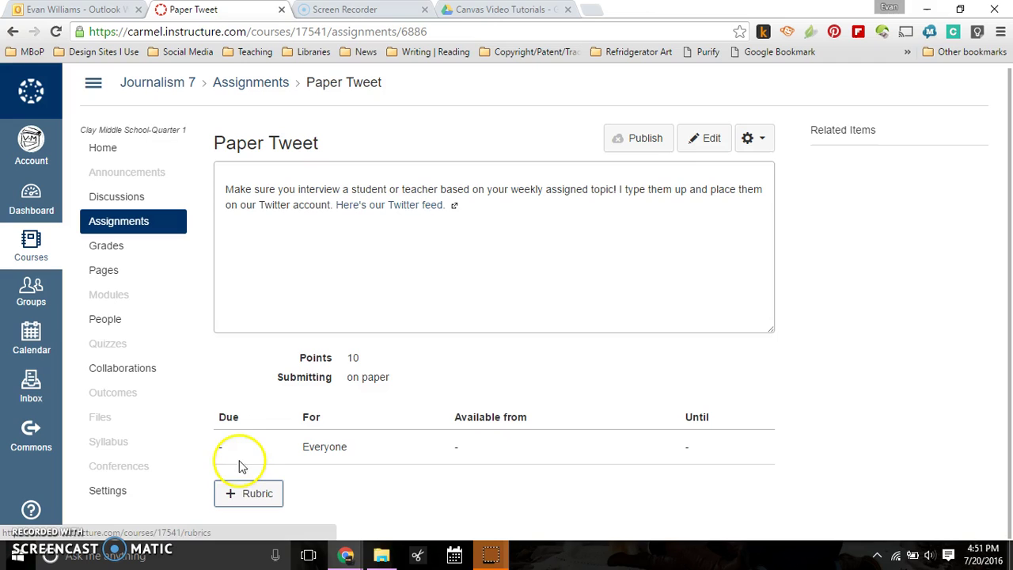